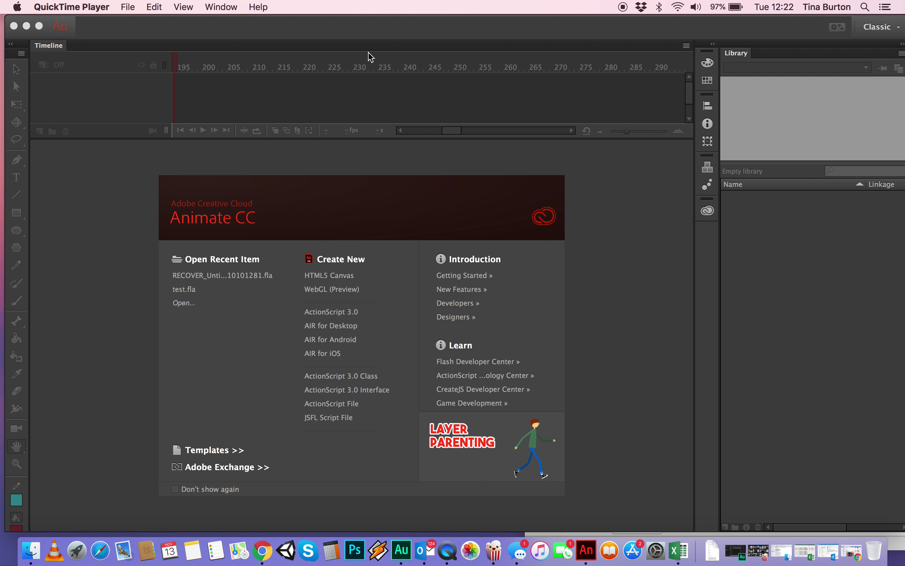
Bring the Adobe Animate window into focus on its start screen
{"action": "left_click", "coordinate": [365, 33]}
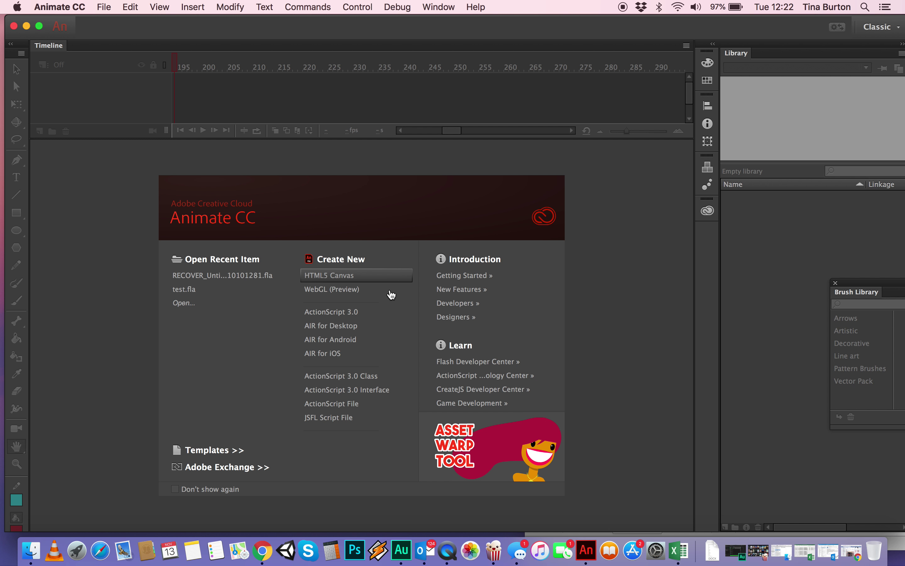
{"action": "left_click", "coordinate": [350, 316]}
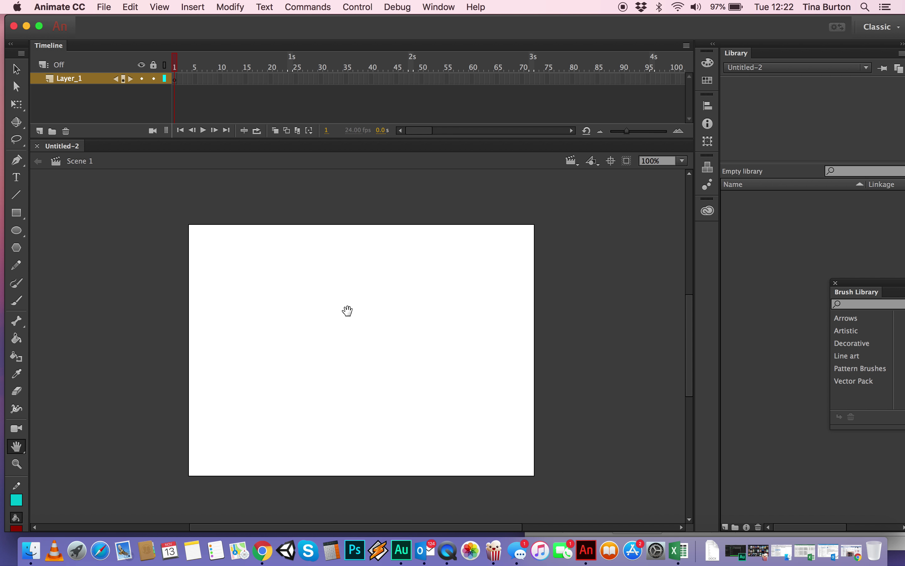
{"action": "left_click_drag", "start_coordinate": [355, 303], "coordinate": [368, 287]}
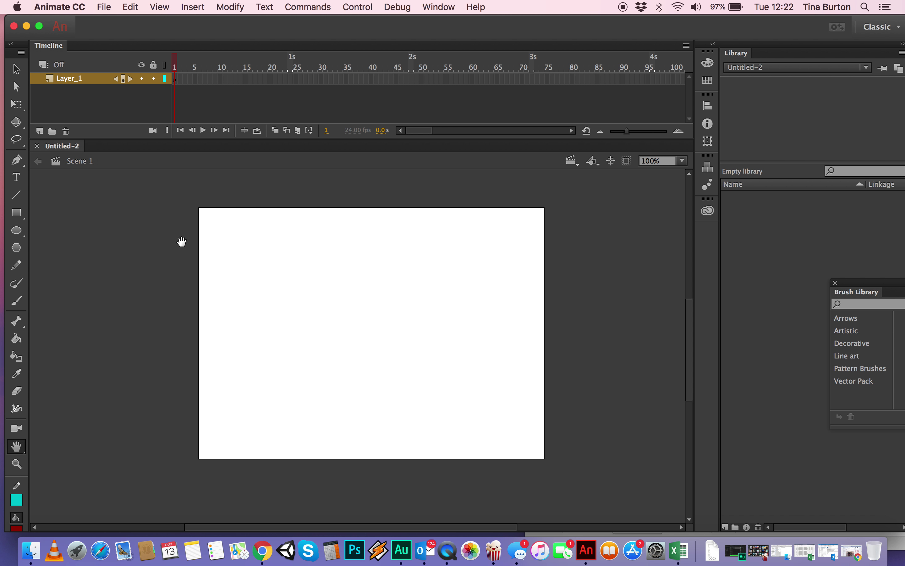
{"action": "left_click_drag", "start_coordinate": [293, 186], "coordinate": [273, 190]}
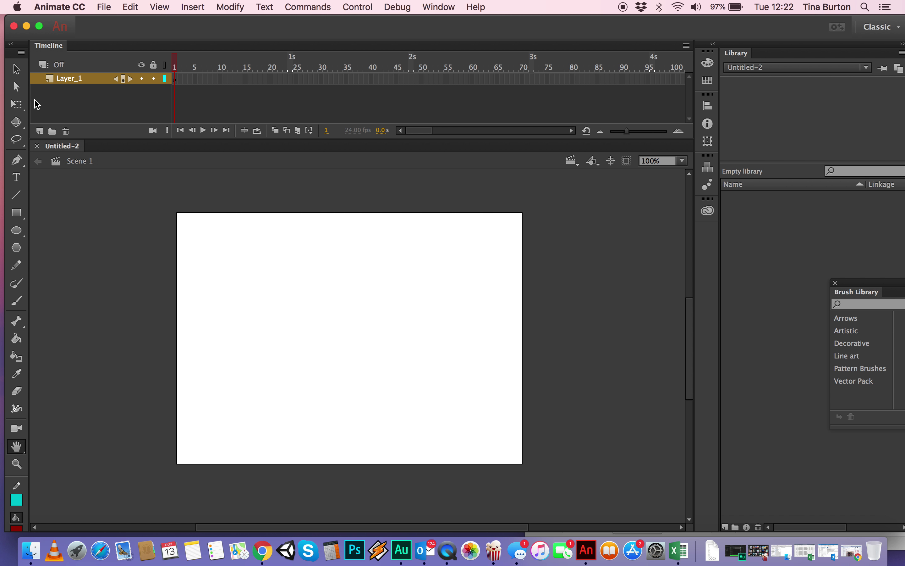
{"action": "left_click", "coordinate": [17, 71]}
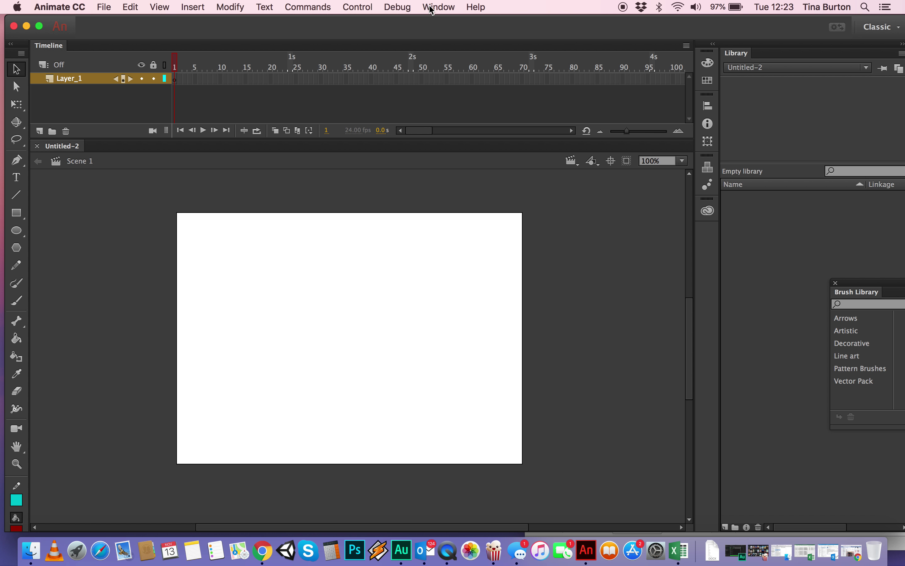
Dock the Properties panel beside the Library and keep the stage background white
{"action": "left_click", "coordinate": [440, 7]}
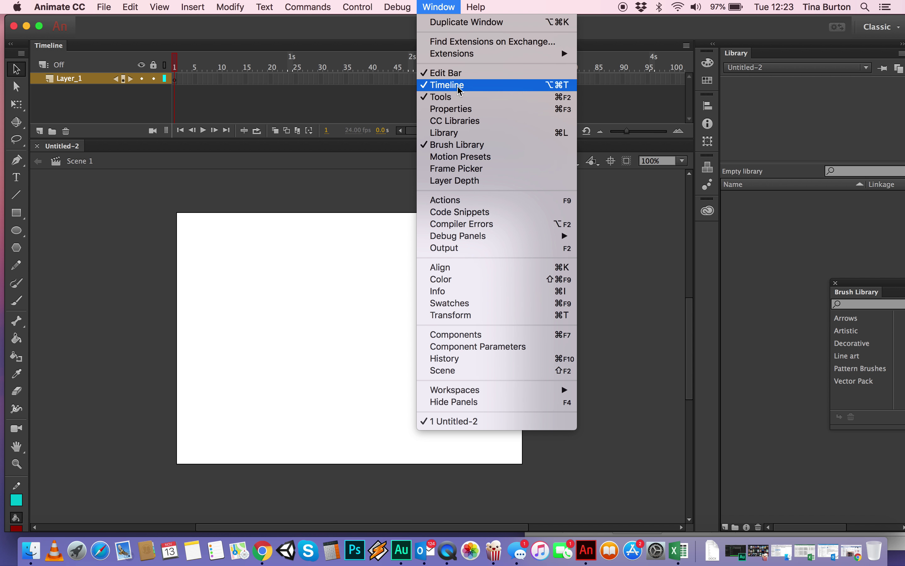
{"action": "left_click", "coordinate": [462, 110]}
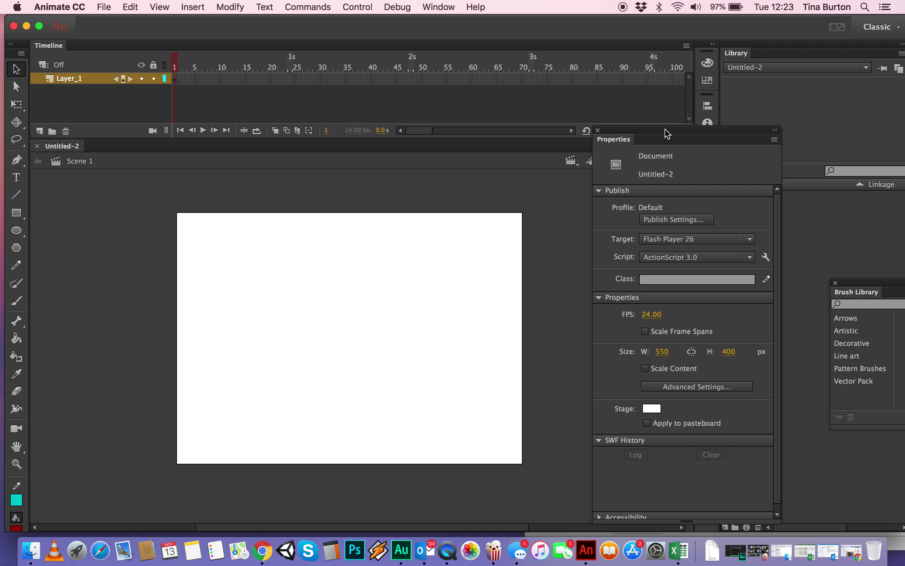
{"action": "left_click_drag", "start_coordinate": [667, 135], "coordinate": [822, 87]}
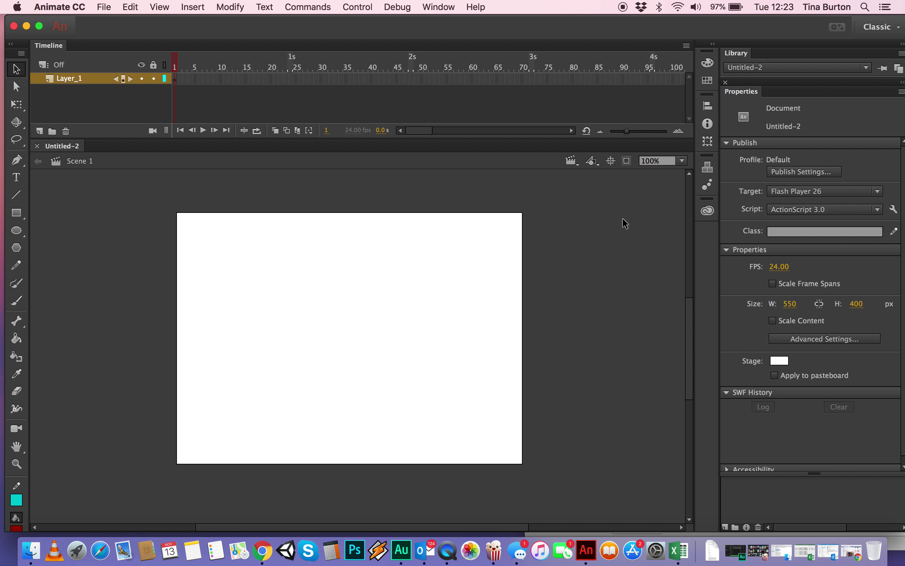
{"action": "left_click", "coordinate": [781, 361]}
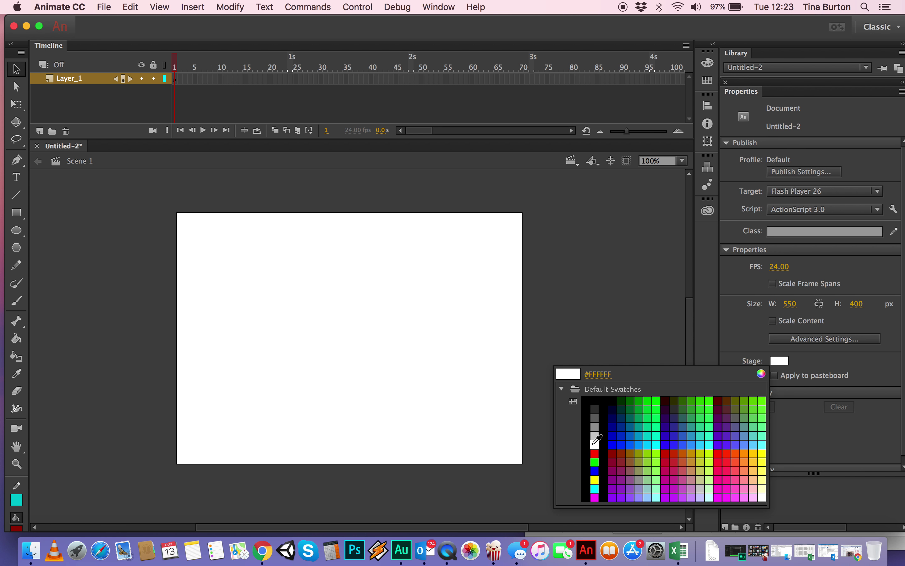
{"action": "left_click", "coordinate": [594, 443]}
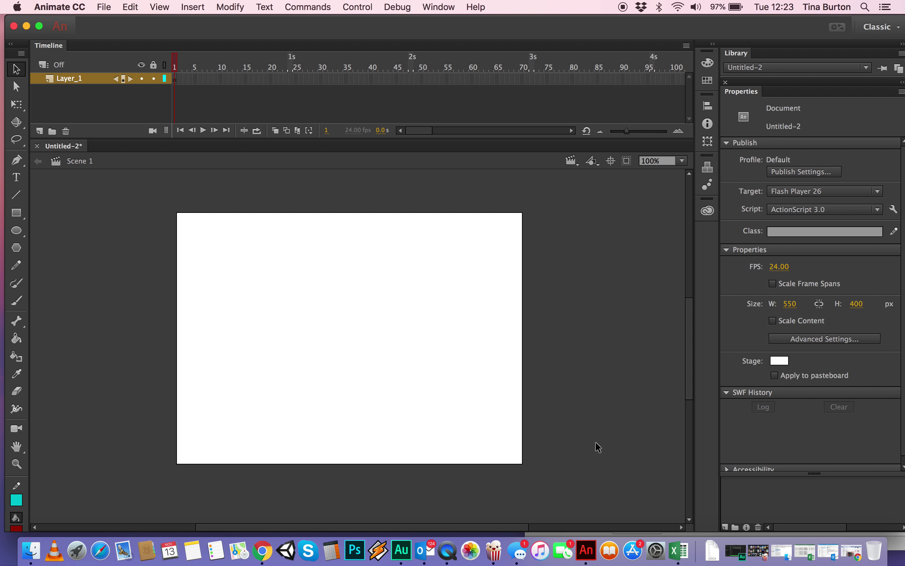
Set the stage width to 600 px, keeping the height at 400
{"action": "left_click_drag", "start_coordinate": [789, 304], "coordinate": [817, 302]}
{"action": "left_click", "coordinate": [790, 303]}
{"action": "type", "text": "600"}
{"action": "key", "text": "Return"}
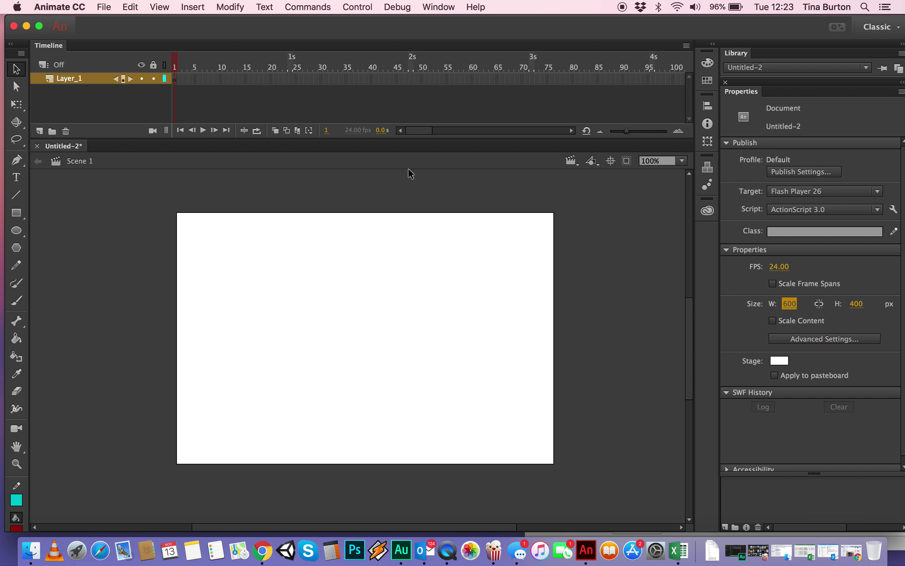
{"action": "left_click", "coordinate": [175, 69]}
Create a new Movie Clip symbol named 'rectangle' and open it for editing
{"action": "left_click", "coordinate": [193, 7]}
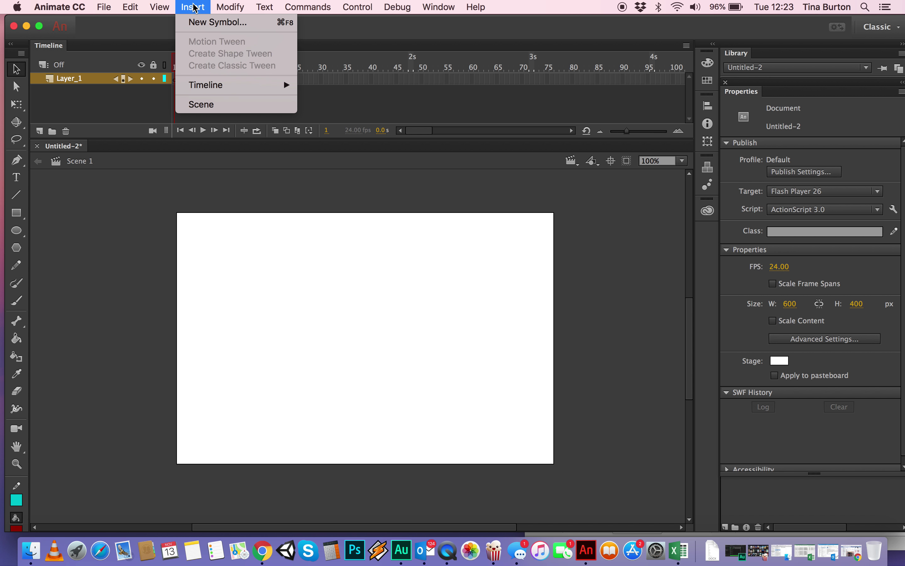
{"action": "left_click", "coordinate": [197, 22]}
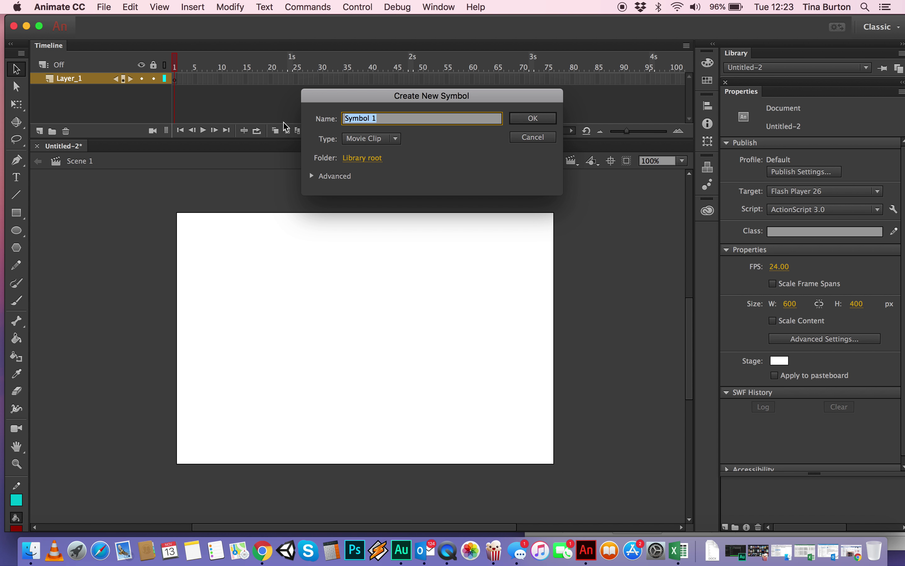
{"action": "left_click", "coordinate": [396, 140]}
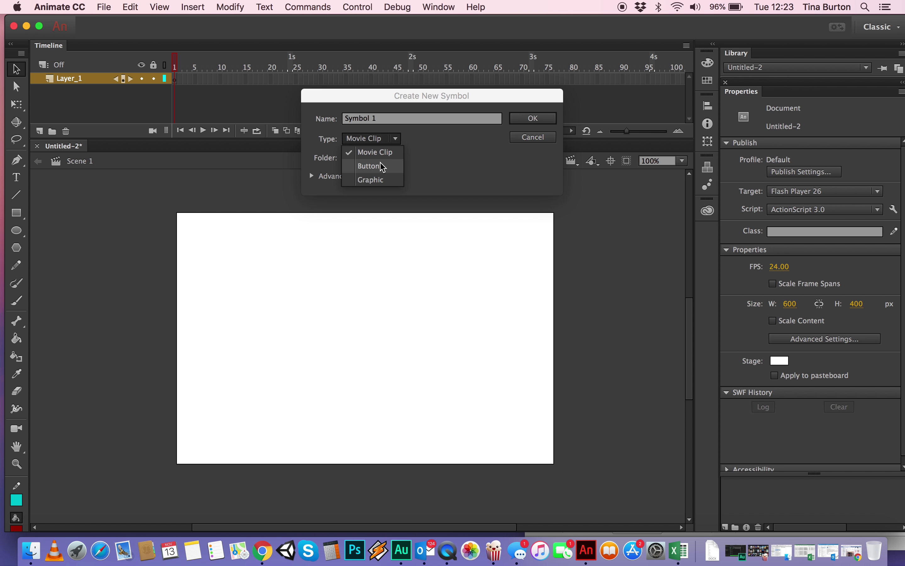
{"action": "left_click", "coordinate": [377, 179]}
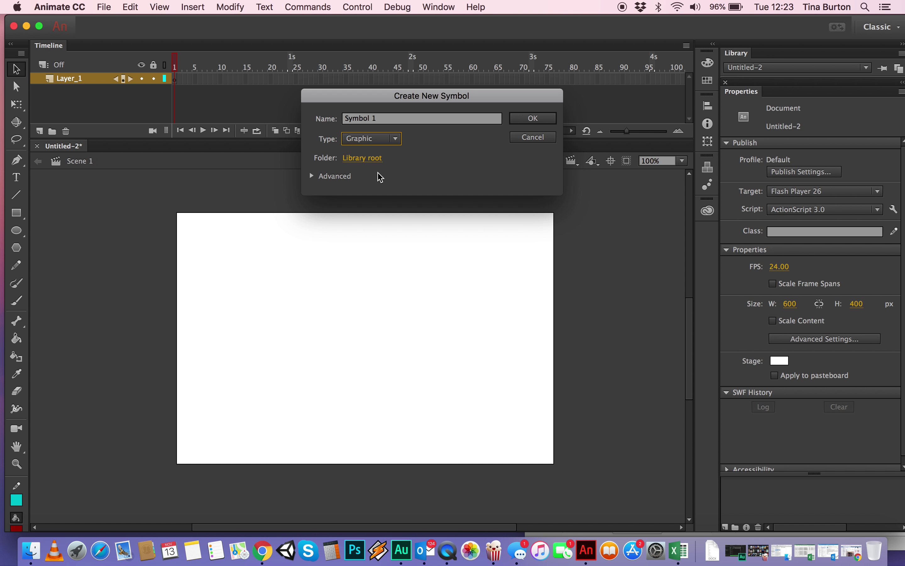
{"action": "left_click", "coordinate": [396, 140]}
{"action": "left_click", "coordinate": [393, 153]}
{"action": "left_click", "coordinate": [380, 120]}
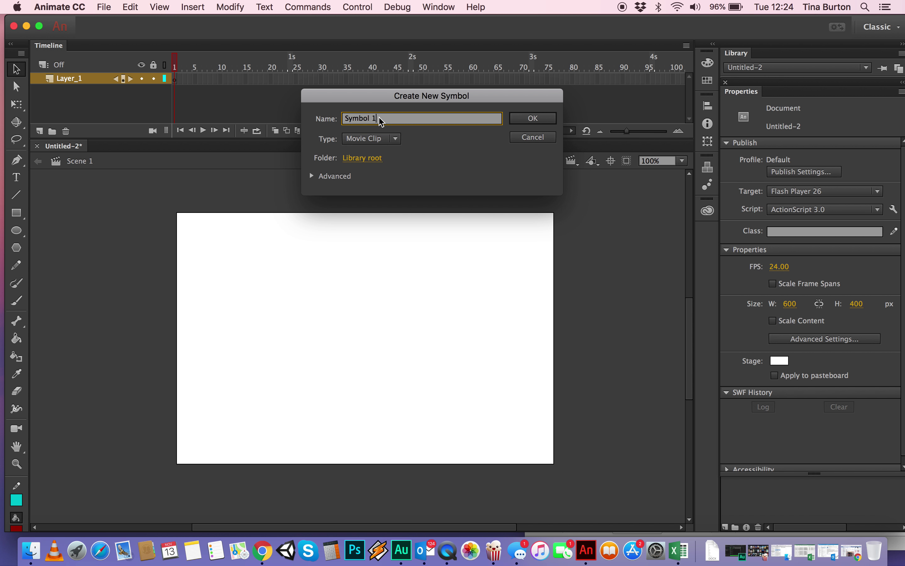
{"action": "left_click_drag", "start_coordinate": [381, 120], "coordinate": [341, 119]}
{"action": "type", "text": "rectangle"}
{"action": "left_click", "coordinate": [535, 120]}
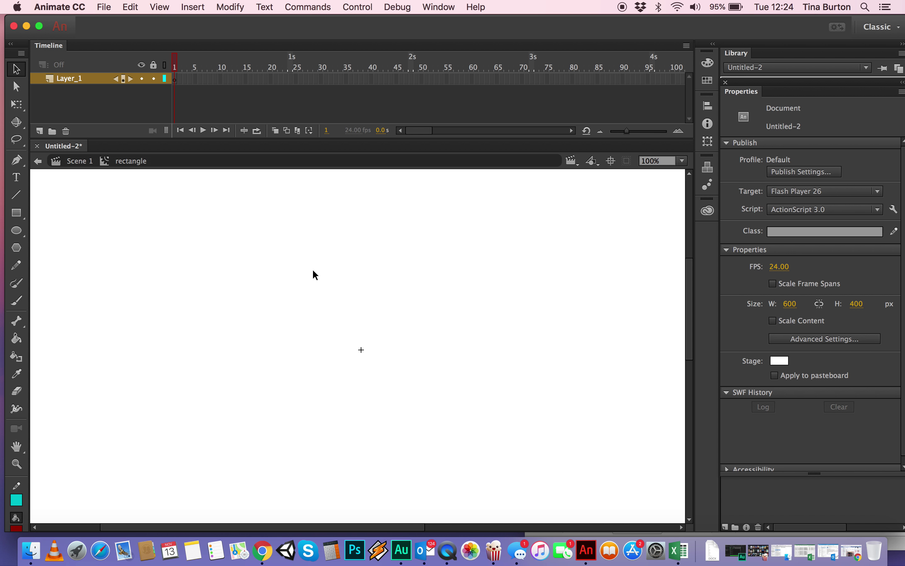
Draw a dark red square with no stroke using the Rectangle tool
{"action": "left_click", "coordinate": [16, 214]}
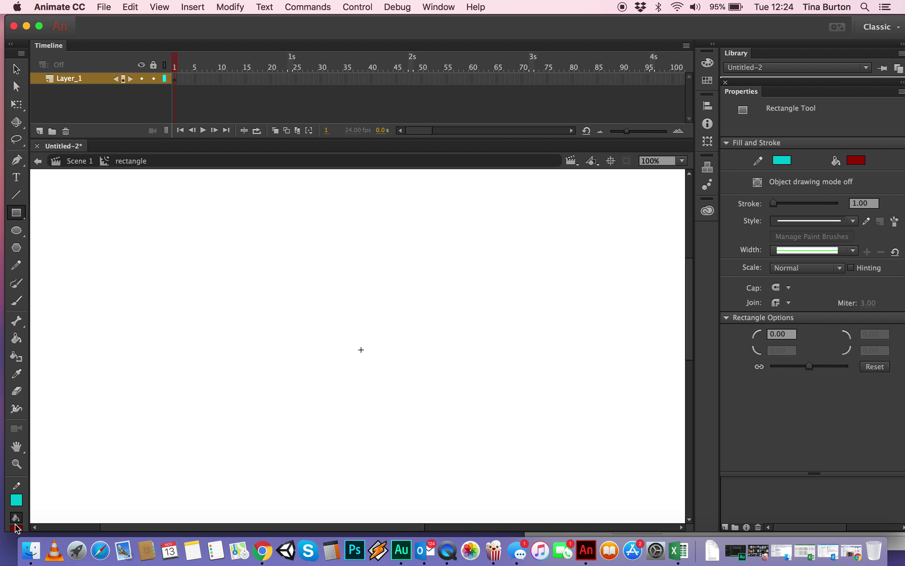
{"action": "left_click", "coordinate": [16, 500]}
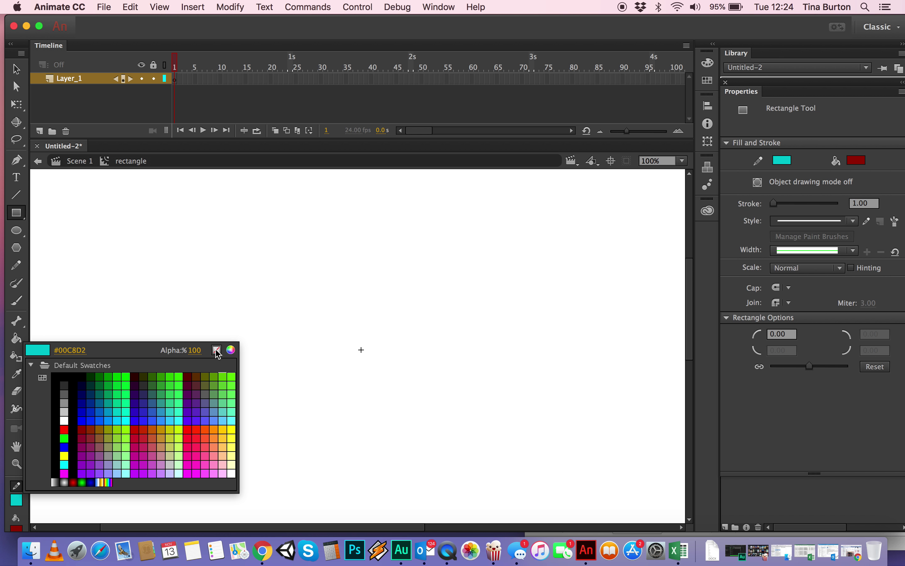
{"action": "left_click", "coordinate": [217, 350]}
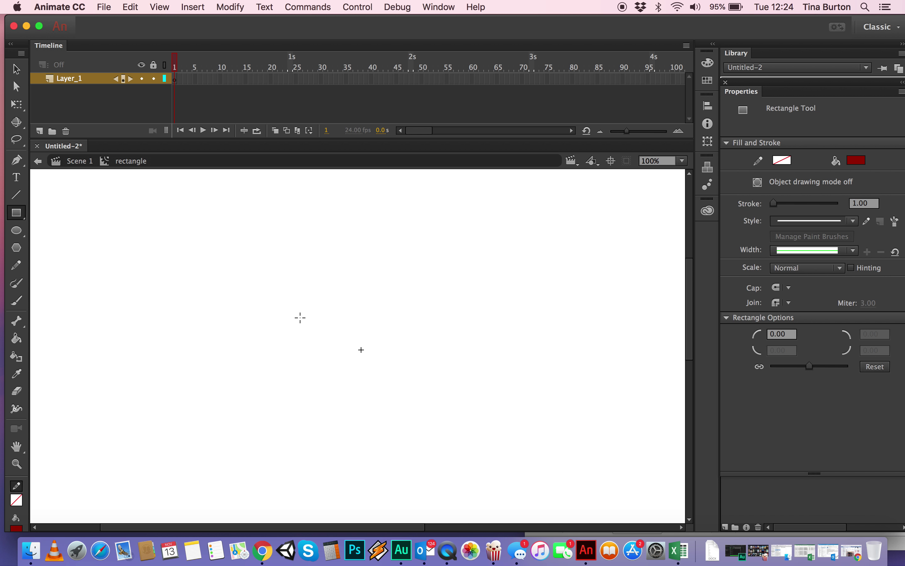
{"action": "left_click_drag", "start_coordinate": [302, 317], "coordinate": [358, 373]}
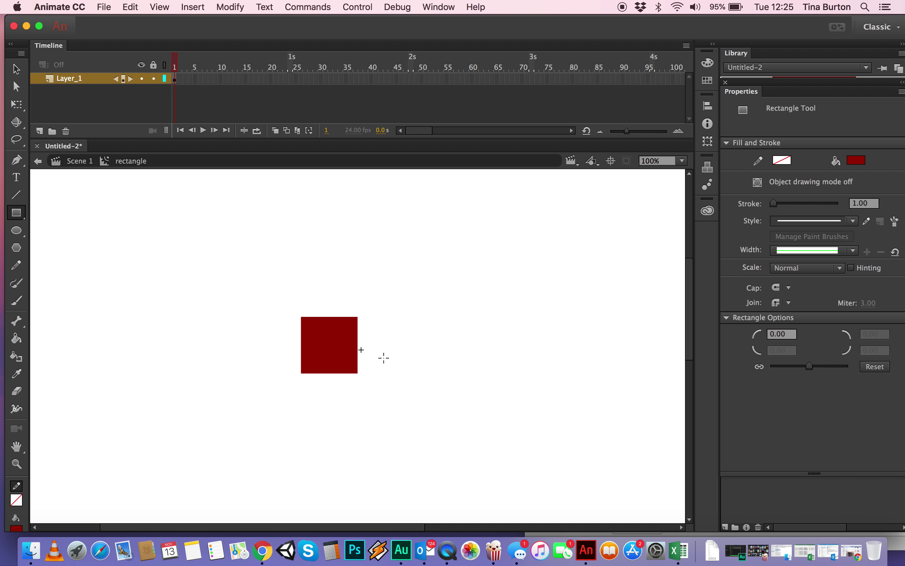
{"action": "left_click", "coordinate": [15, 69]}
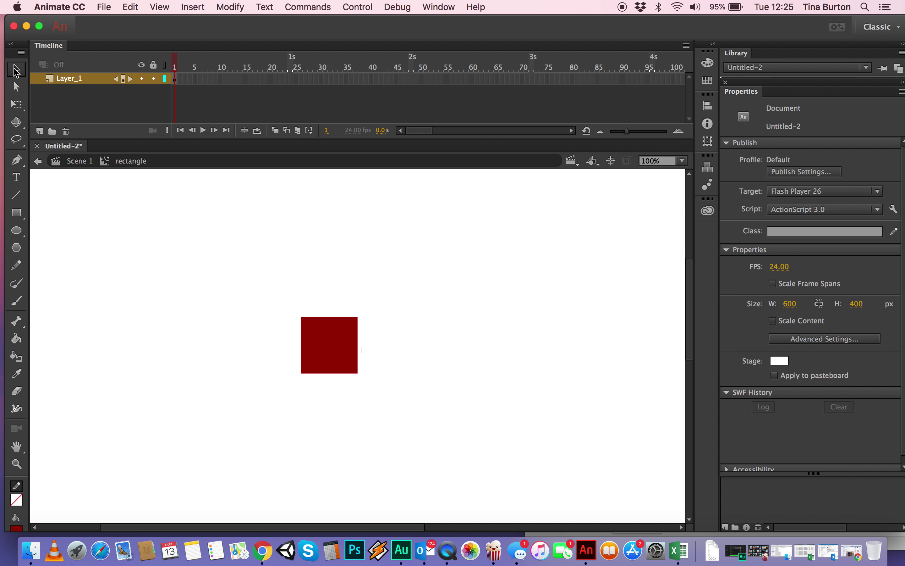
Open the Align panel and turn on Align to stage
{"action": "left_click", "coordinate": [332, 341]}
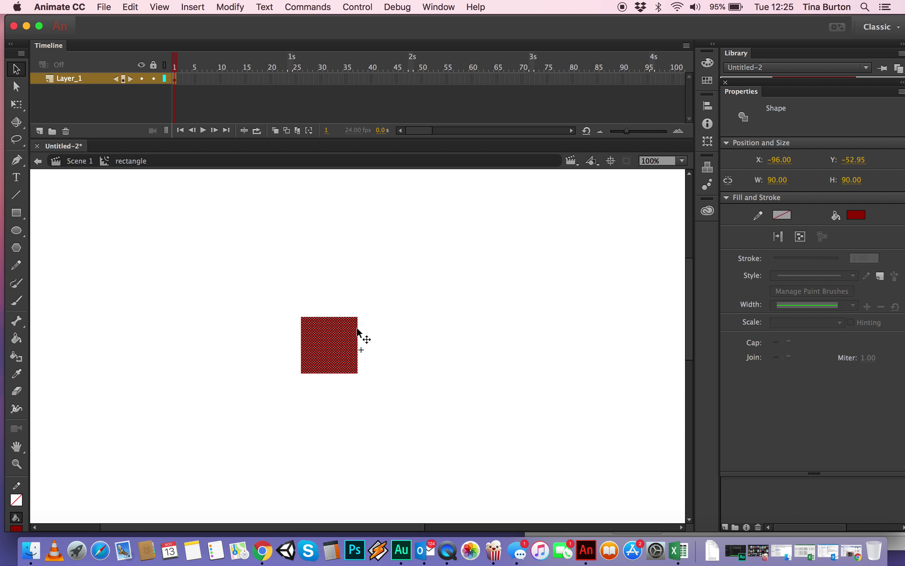
{"action": "left_click", "coordinate": [710, 142]}
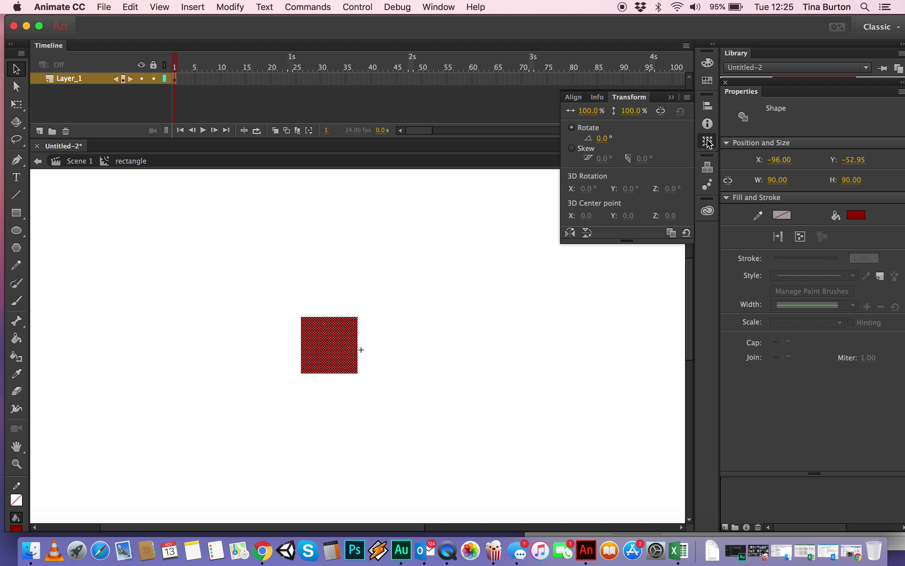
{"action": "left_click", "coordinate": [574, 98]}
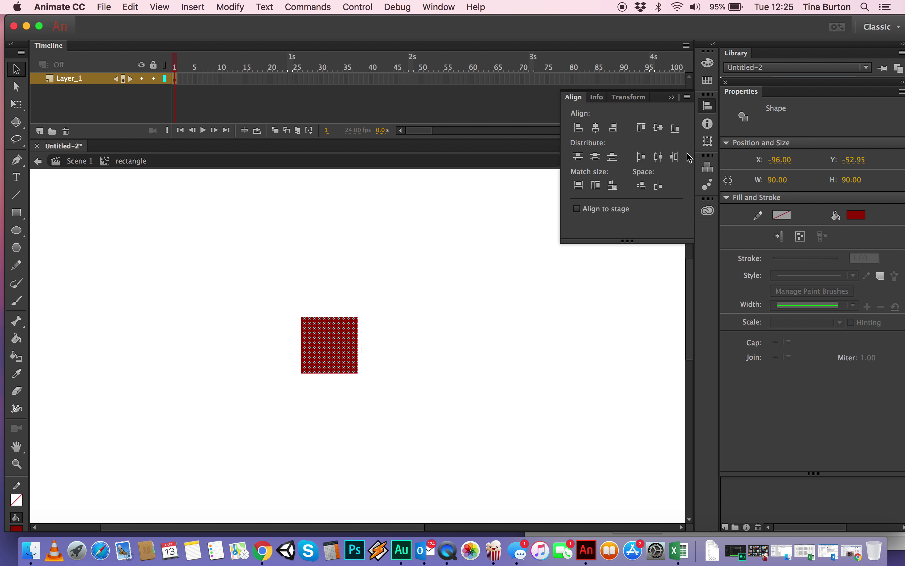
{"action": "left_click", "coordinate": [505, 239]}
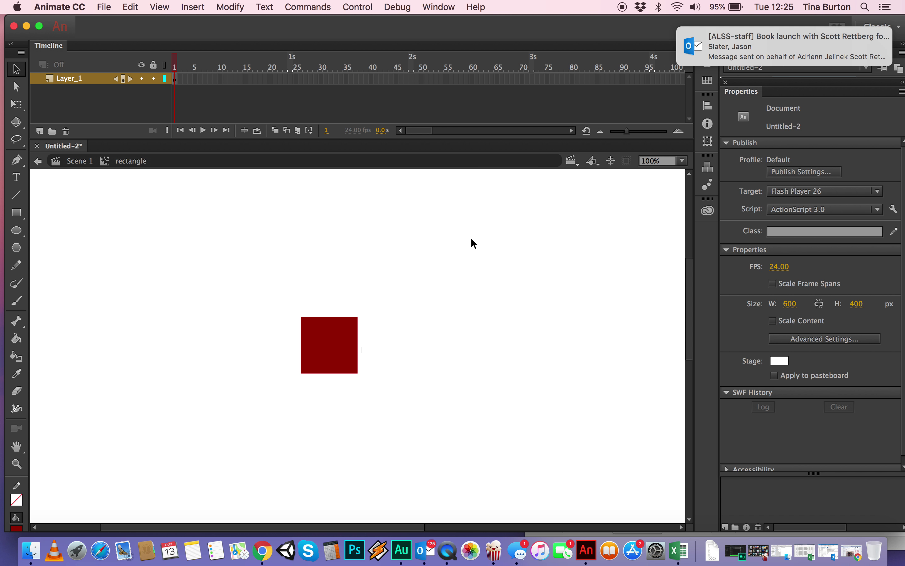
{"action": "left_click", "coordinate": [440, 7]}
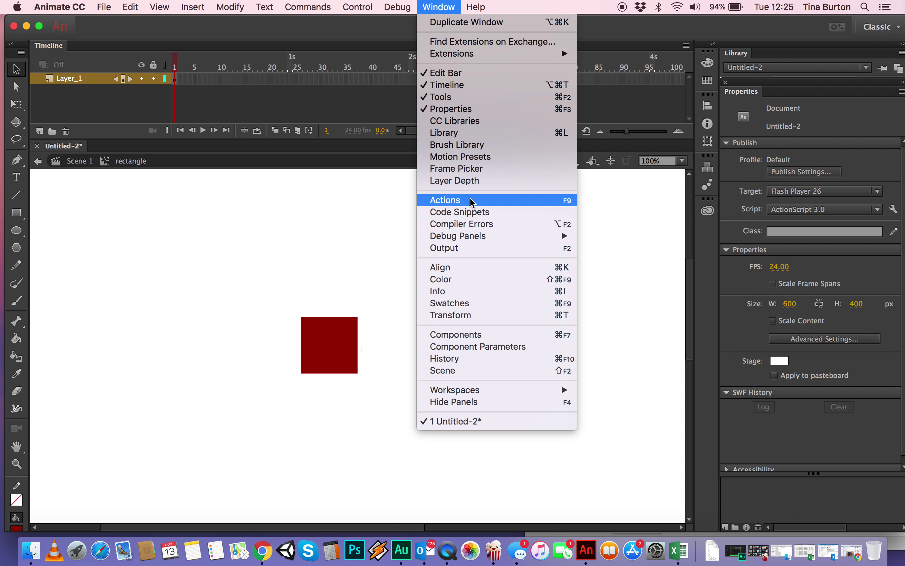
{"action": "left_click", "coordinate": [460, 267]}
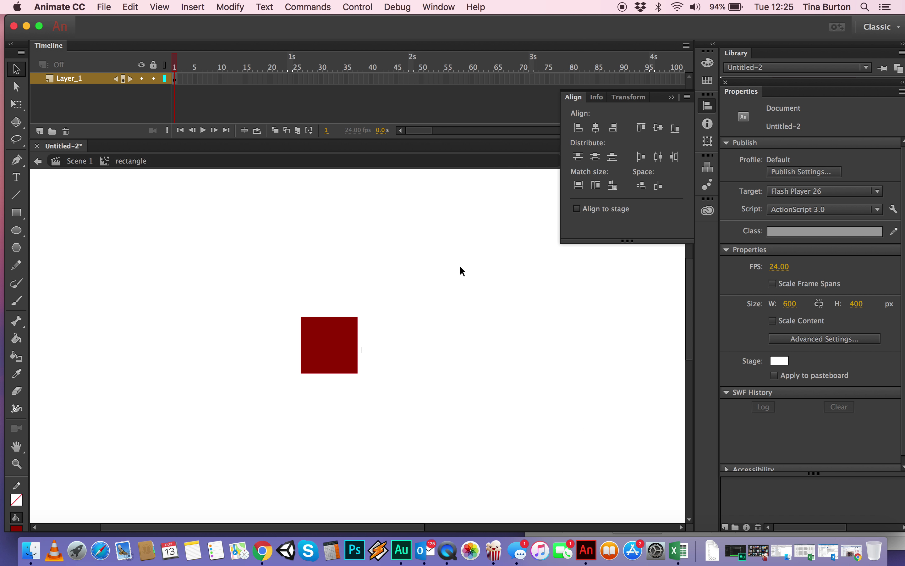
{"action": "left_click", "coordinate": [577, 208]}
Centre the dark red square horizontally and vertically on the stage
{"action": "left_click", "coordinate": [334, 333]}
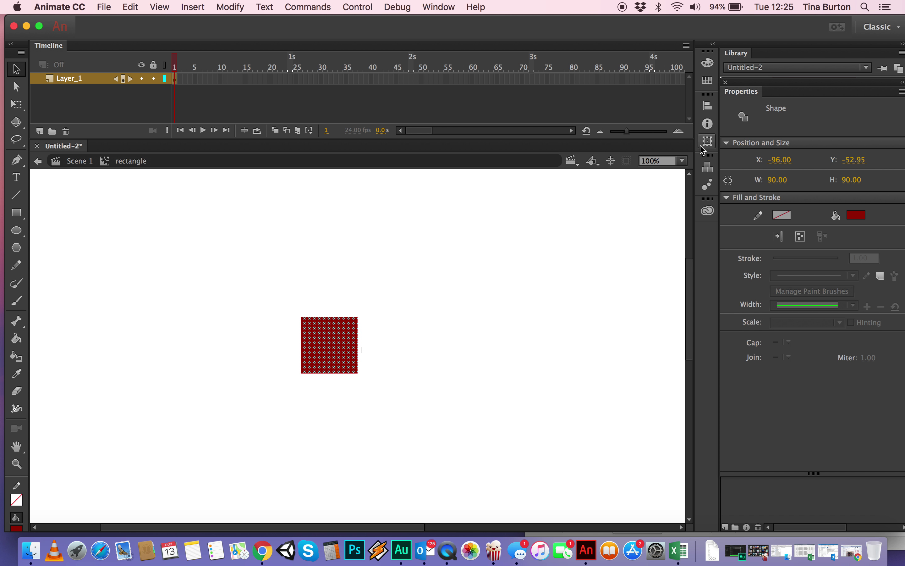
{"action": "left_click", "coordinate": [710, 144]}
{"action": "left_click", "coordinate": [573, 97]}
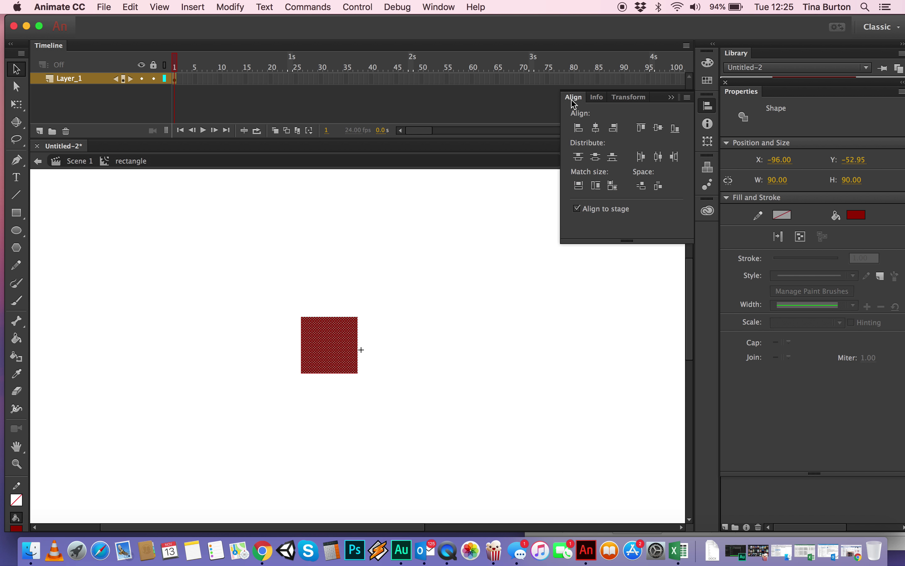
{"action": "left_click", "coordinate": [597, 129]}
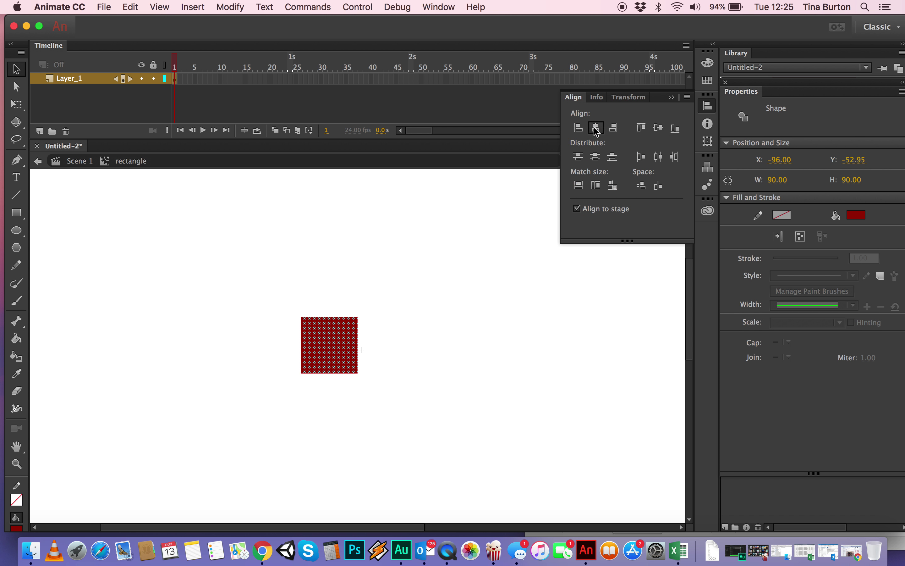
{"action": "left_click", "coordinate": [660, 130]}
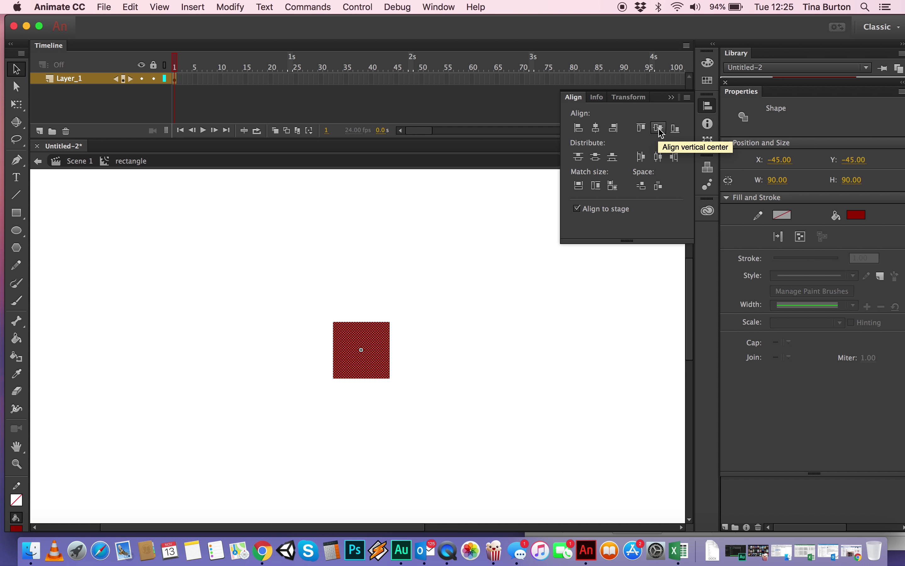
{"action": "left_click", "coordinate": [446, 339]}
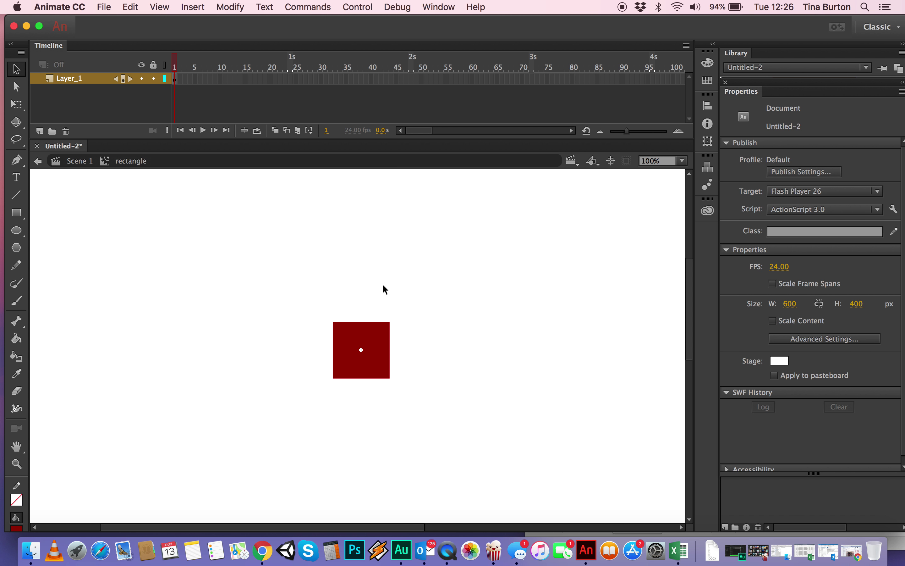
Add a frame to Layer_1 from Insert > Timeline > Frame
{"action": "left_click", "coordinate": [175, 79]}
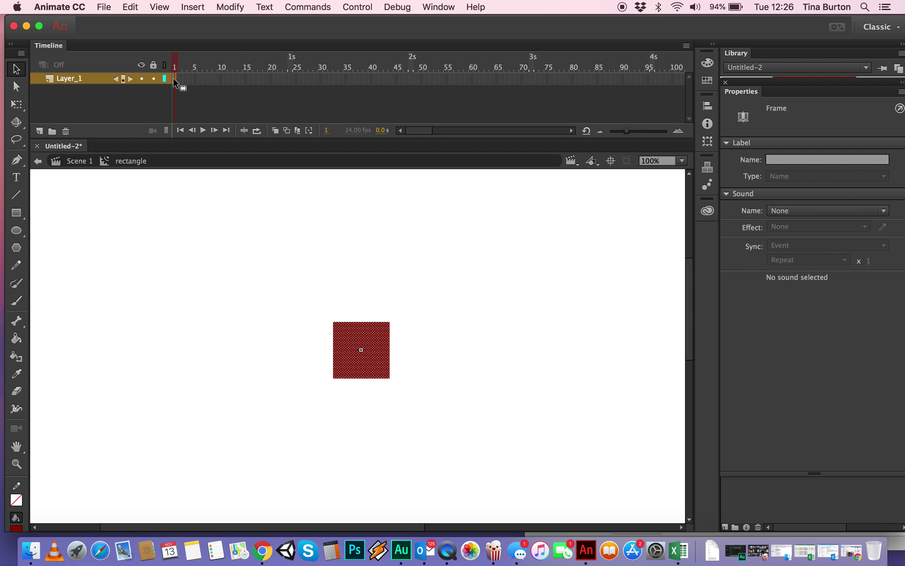
{"action": "left_click", "coordinate": [193, 6]}
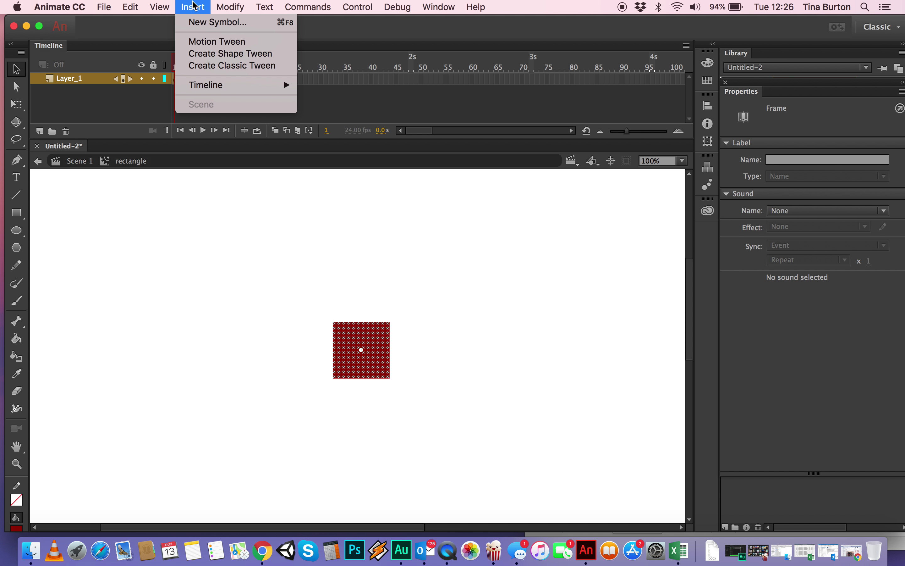
{"action": "mouse_move", "coordinate": [209, 85]}
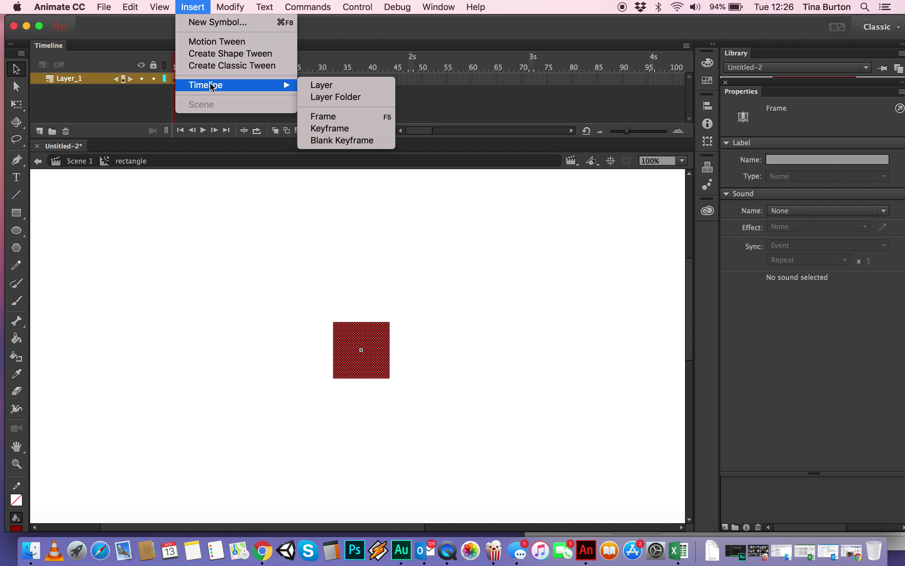
{"action": "left_click", "coordinate": [339, 116]}
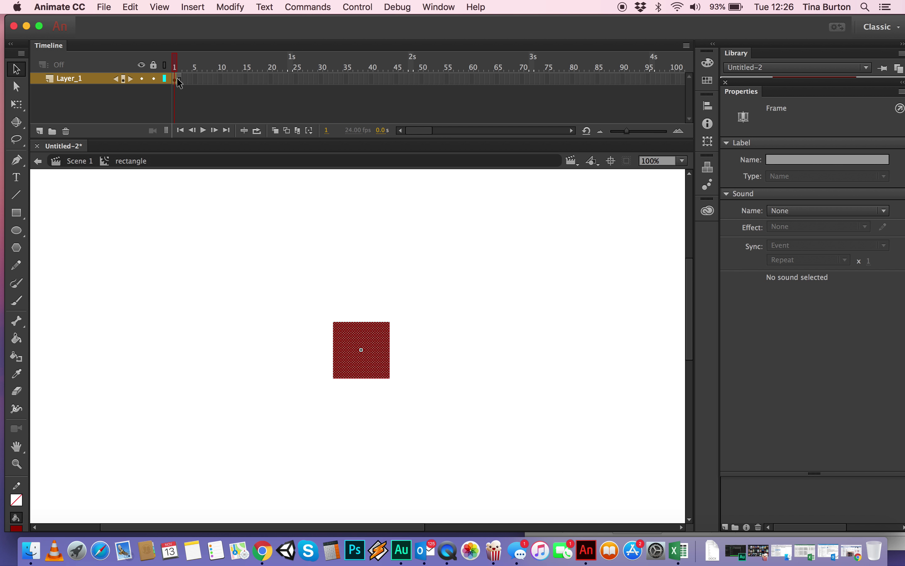
Extend Layer_1 further with F5 and check frames 4 through 8
{"action": "left_click", "coordinate": [178, 63]}
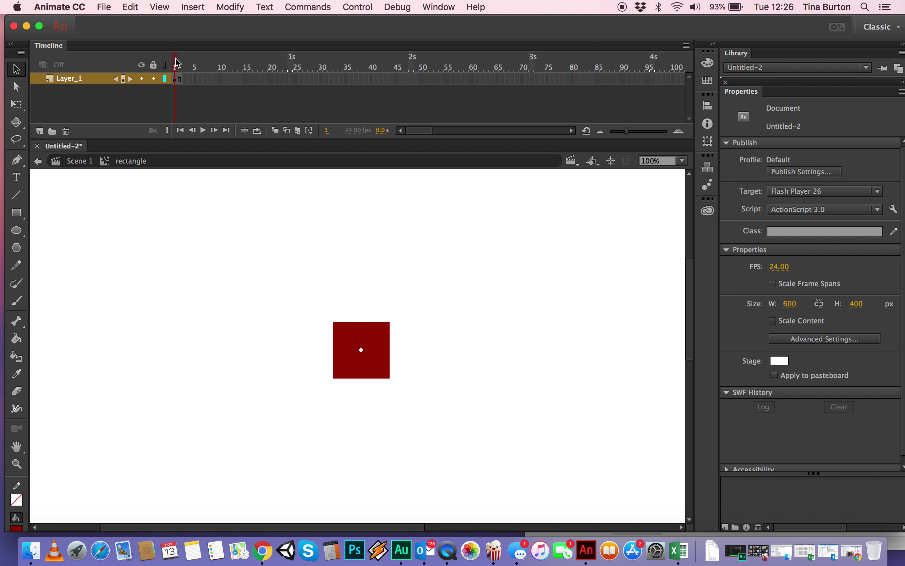
{"action": "left_click_drag", "start_coordinate": [177, 63], "coordinate": [180, 59]}
{"action": "key", "text": "F5"}
{"action": "key", "text": "F5"}
{"action": "key", "text": "F5"}
{"action": "key", "text": "F5"}
{"action": "key", "text": "F5"}
{"action": "key", "text": "F5"}
{"action": "key", "text": "F5"}
{"action": "key", "text": "F5"}
{"action": "key", "text": "F5"}
{"action": "left_click", "coordinate": [190, 79]}
{"action": "left_click", "coordinate": [200, 79]}
{"action": "left_click", "coordinate": [197, 80]}
{"action": "left_click", "coordinate": [205, 79]}
{"action": "left_click", "coordinate": [211, 79]}
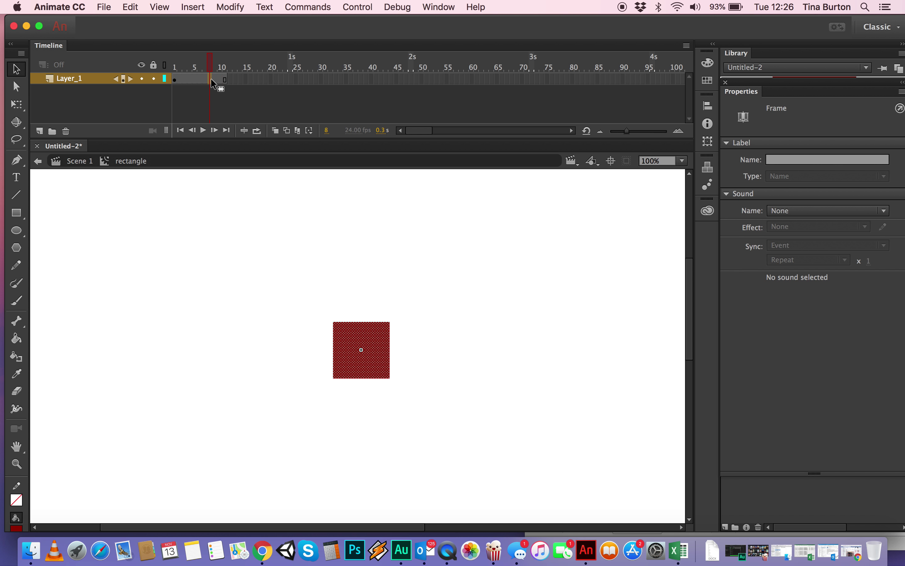
Create a classic tween across Layer_1's frames
{"action": "right_click", "coordinate": [210, 82]}
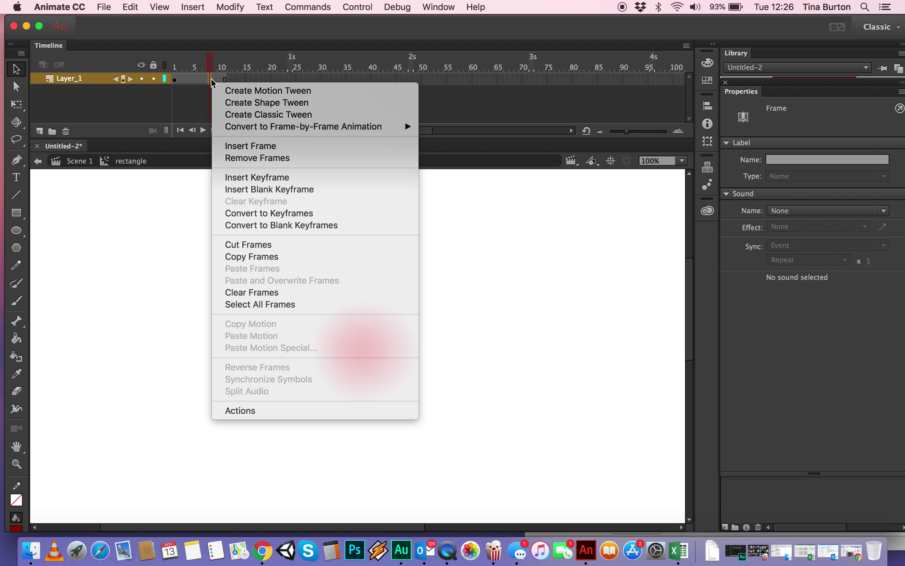
{"action": "left_click", "coordinate": [240, 116]}
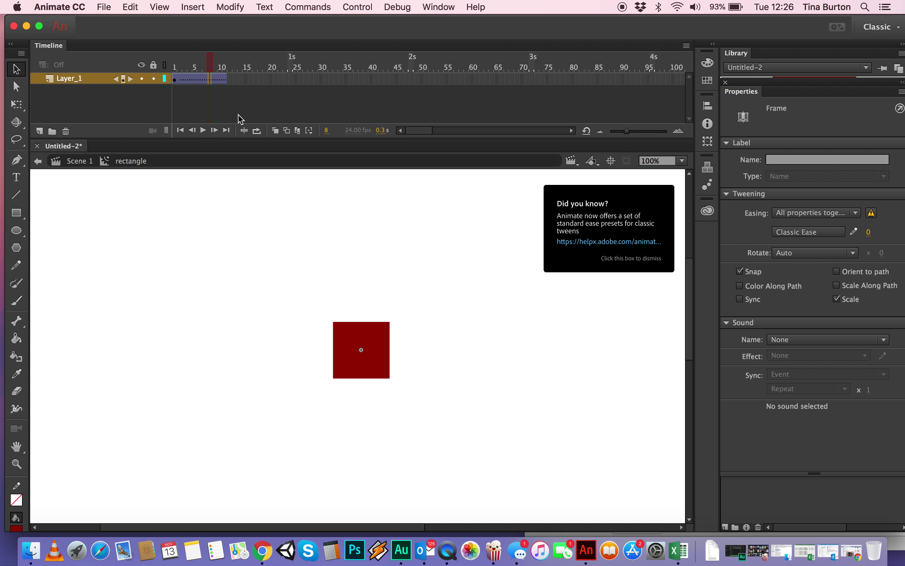
{"action": "left_click", "coordinate": [211, 62]}
Scrub the playhead through the tween from frame 1 to preview it
{"action": "left_click_drag", "start_coordinate": [211, 62], "coordinate": [190, 61]}
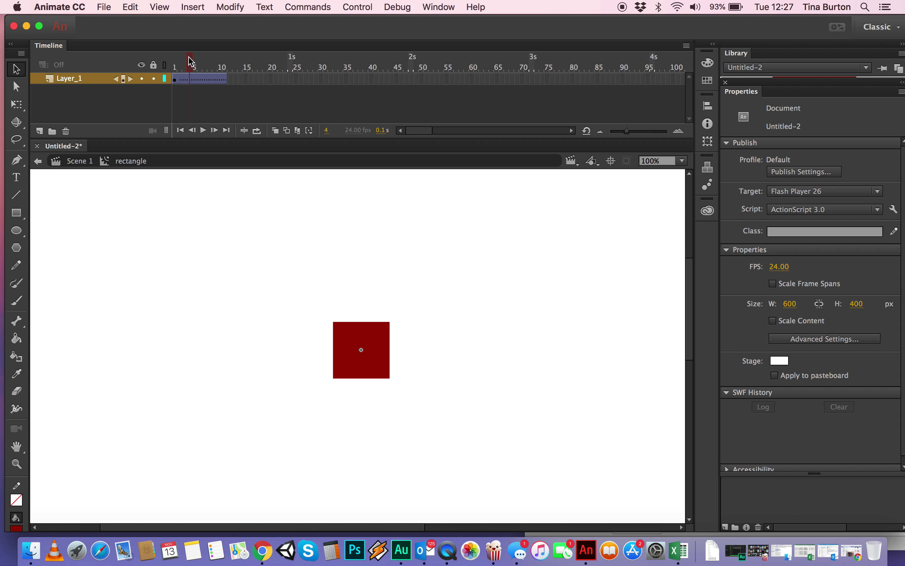
{"action": "left_click_drag", "start_coordinate": [191, 61], "coordinate": [177, 61]}
{"action": "left_click", "coordinate": [175, 80]}
{"action": "left_click", "coordinate": [177, 58]}
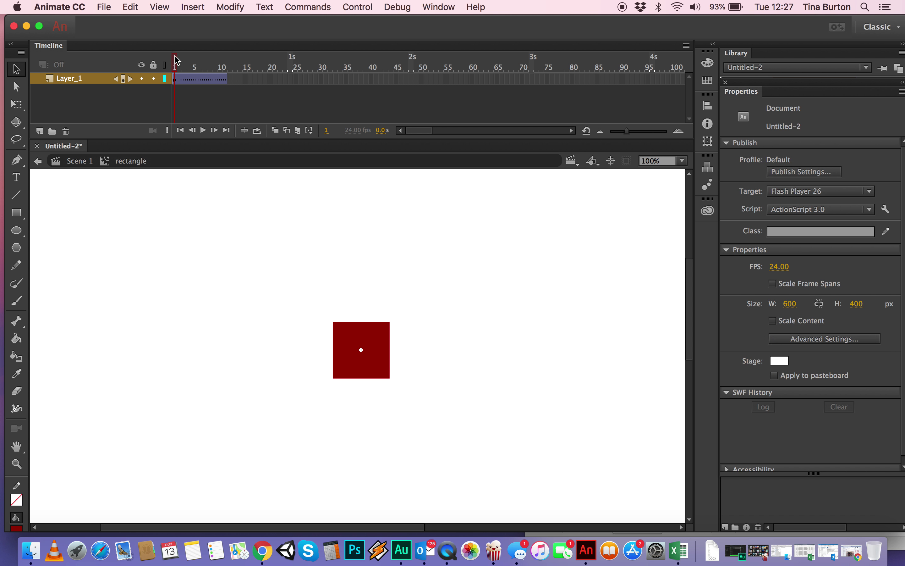
{"action": "left_click_drag", "start_coordinate": [178, 60], "coordinate": [226, 62]}
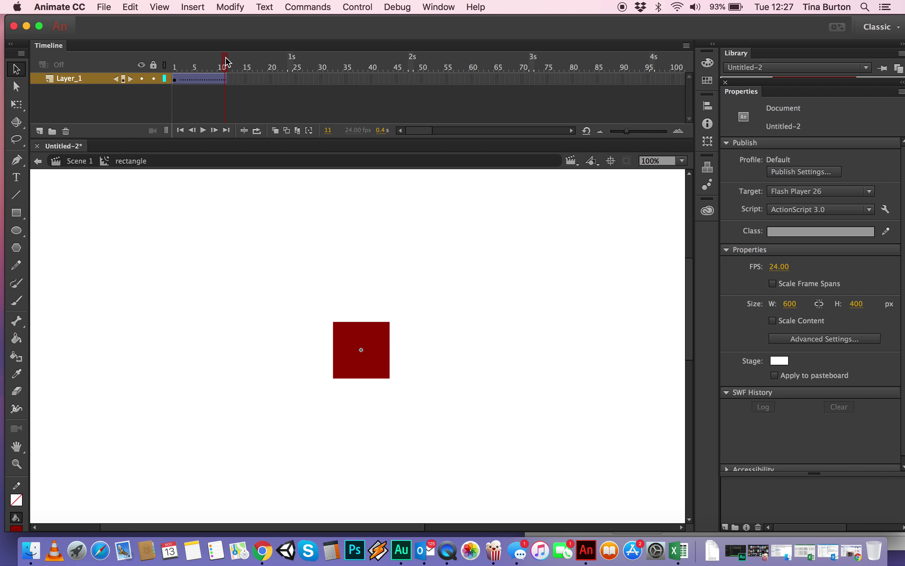
Insert a keyframe at frame 11 of Layer_1 and scrub the playhead to verify
{"action": "left_click", "coordinate": [224, 78]}
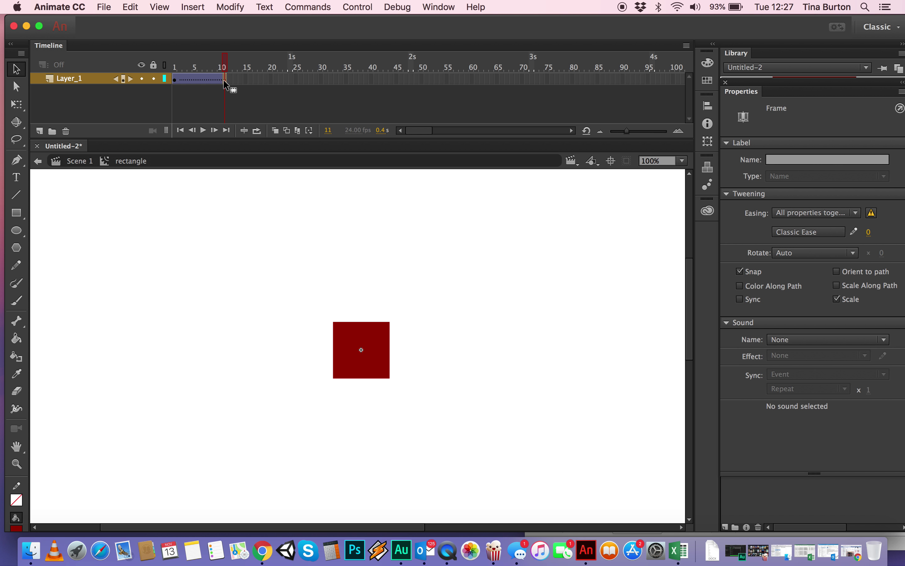
{"action": "left_click", "coordinate": [193, 6]}
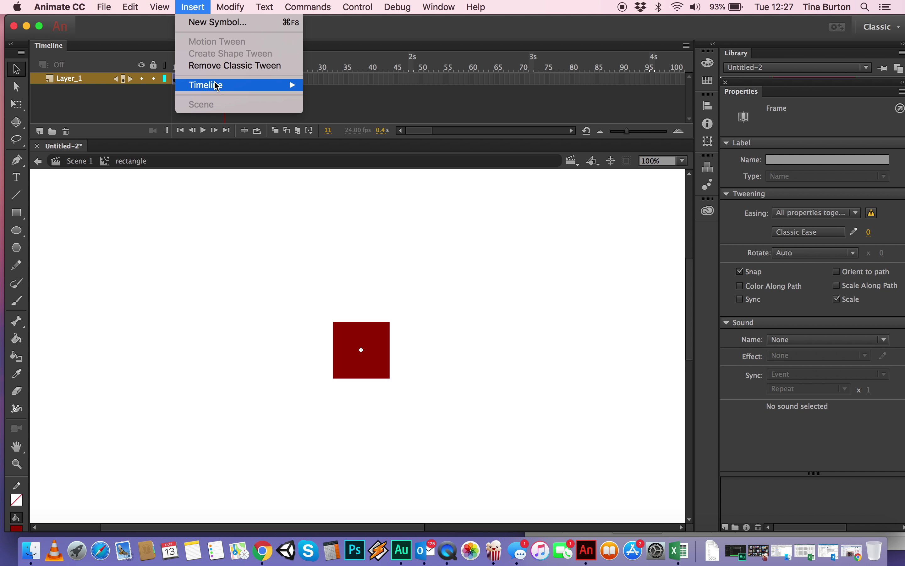
{"action": "mouse_move", "coordinate": [217, 86]}
{"action": "left_click", "coordinate": [334, 129]}
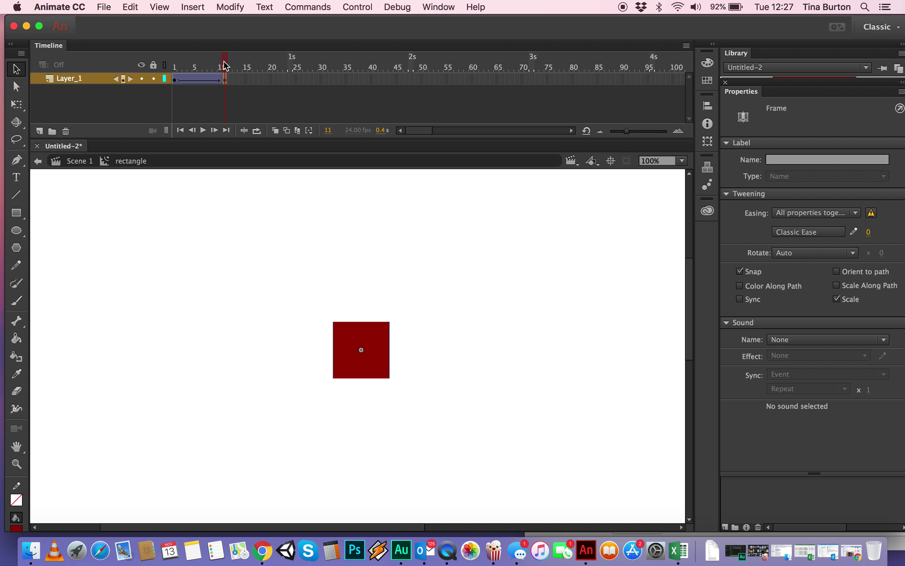
{"action": "left_click_drag", "start_coordinate": [226, 65], "coordinate": [207, 64]}
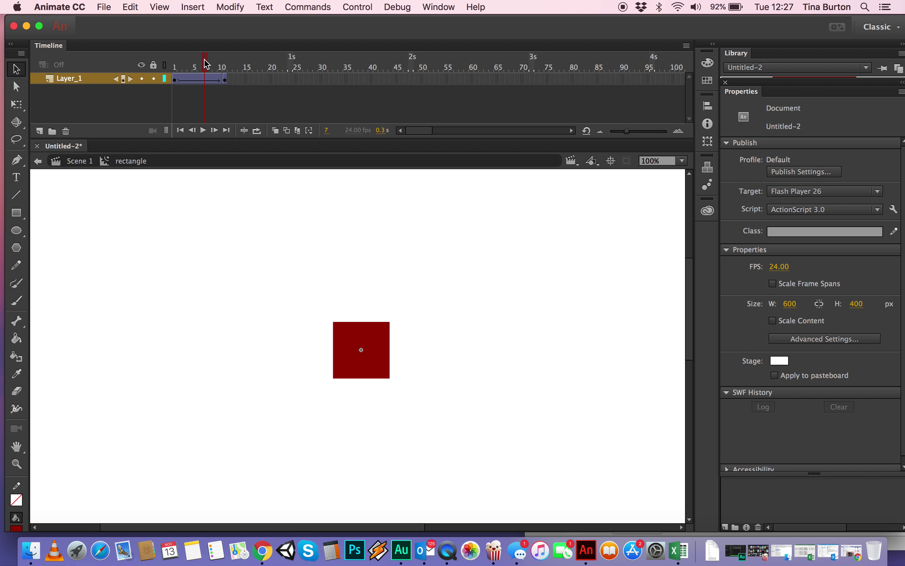
{"action": "left_click_drag", "start_coordinate": [206, 62], "coordinate": [224, 61]}
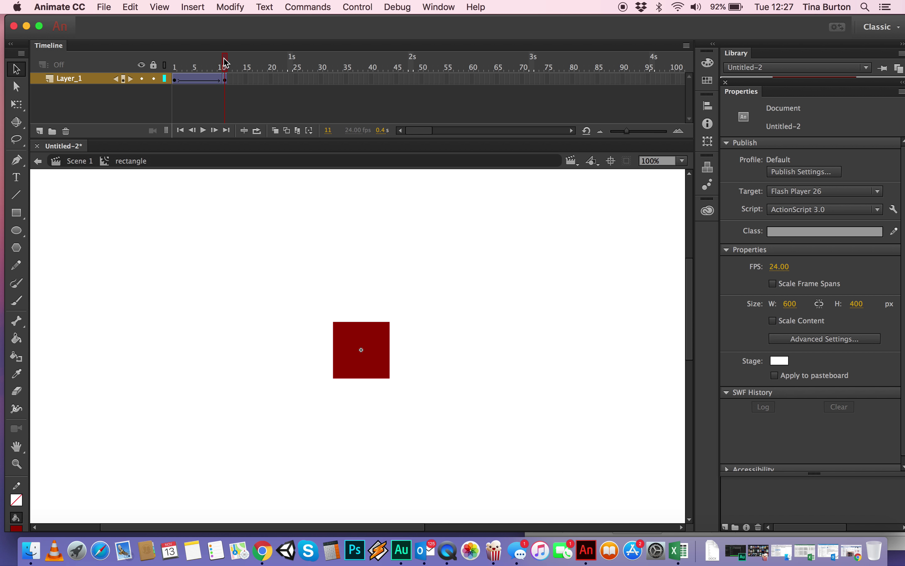
Rotate the square 45° into a diamond at frame 11 with Free Transform, then scrub to check
{"action": "left_click", "coordinate": [224, 79]}
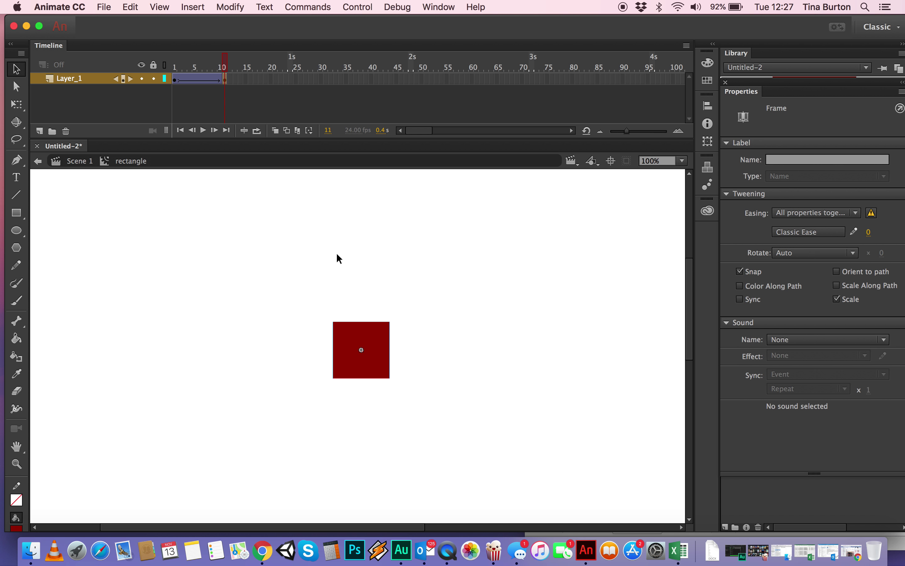
{"action": "left_click", "coordinate": [365, 340]}
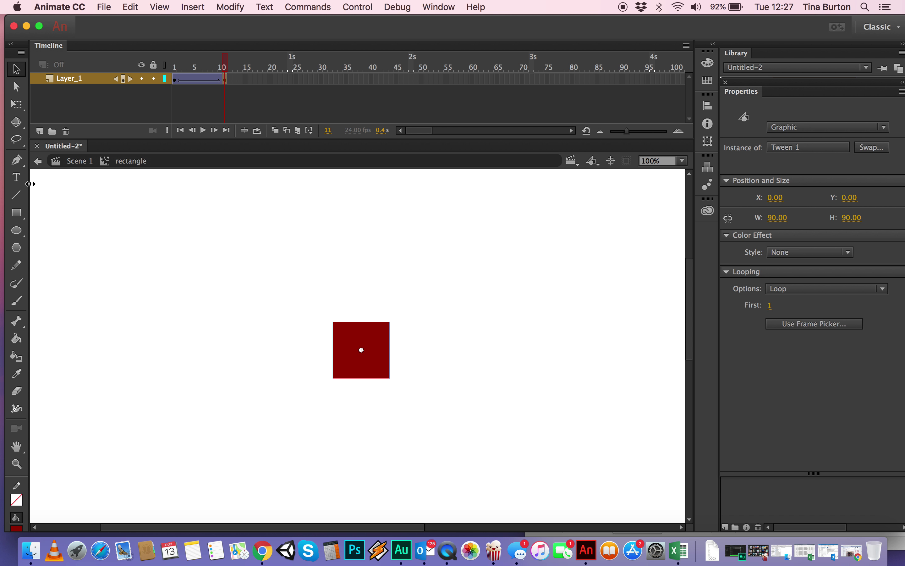
{"action": "left_click", "coordinate": [16, 105]}
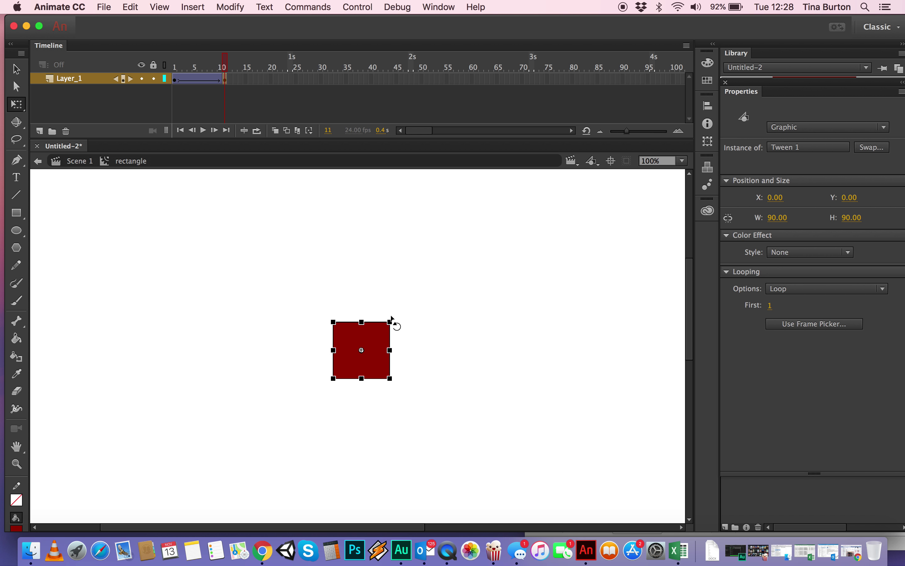
{"action": "left_click_drag", "start_coordinate": [391, 319], "coordinate": [402, 340]}
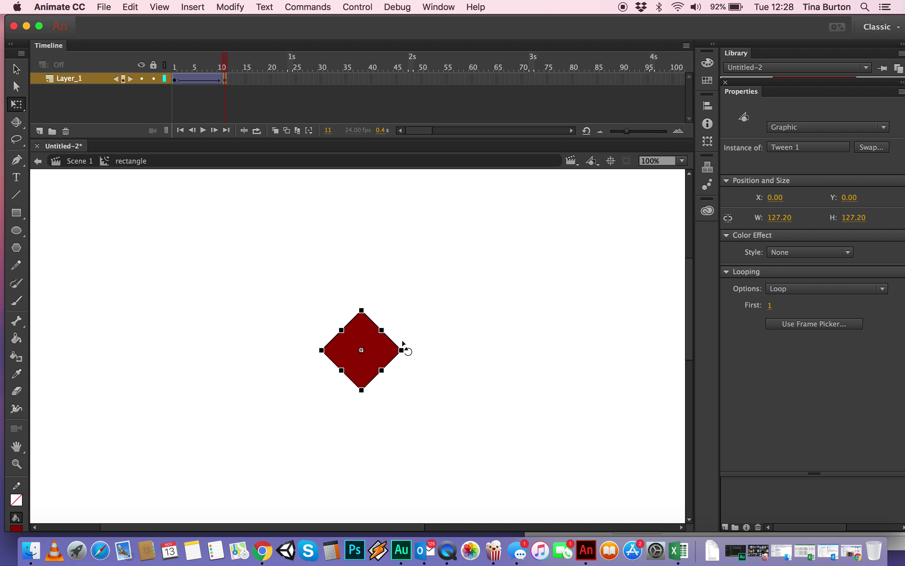
{"action": "left_click_drag", "start_coordinate": [224, 61], "coordinate": [164, 61]}
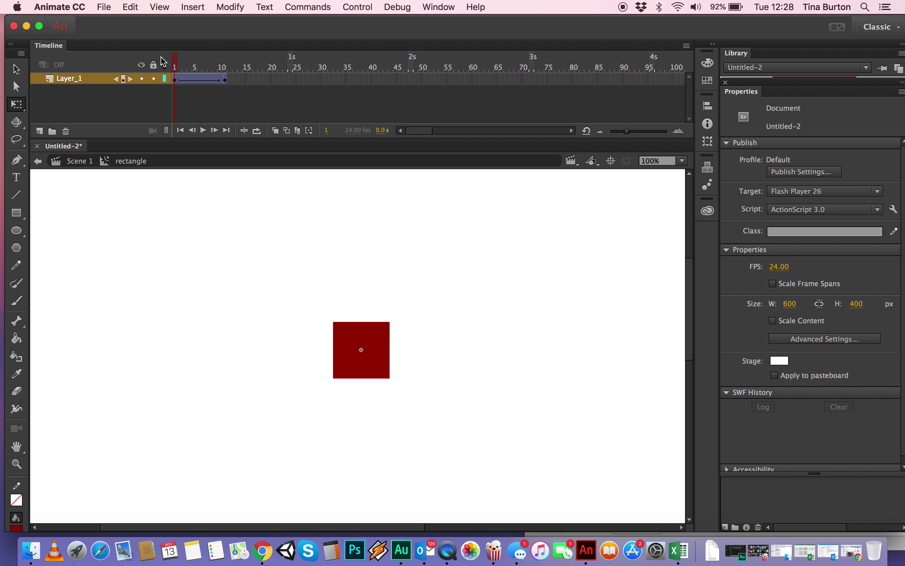
{"action": "left_click_drag", "start_coordinate": [175, 60], "coordinate": [225, 63]}
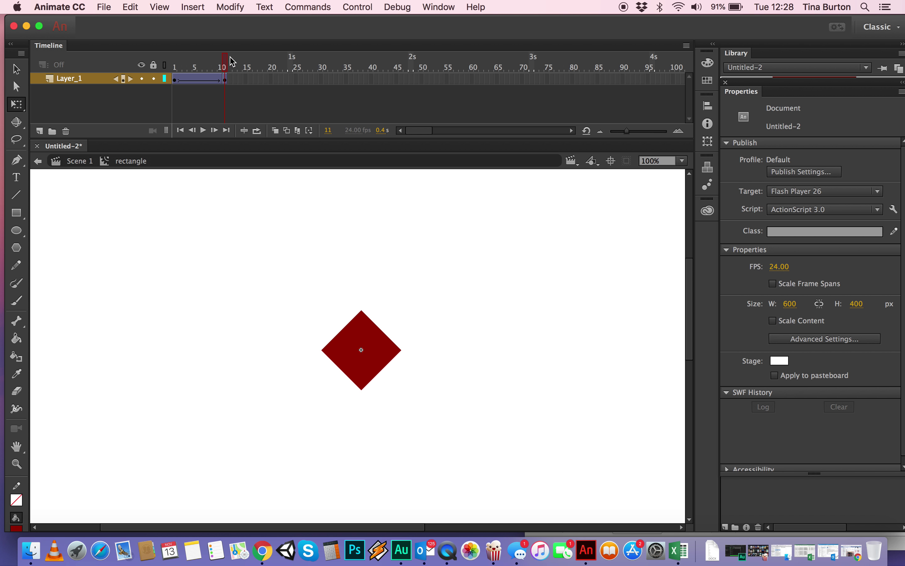
Extend Layer_1 toward frame 41 and rotate the diamond back upright at frame 21
{"action": "left_click", "coordinate": [226, 80]}
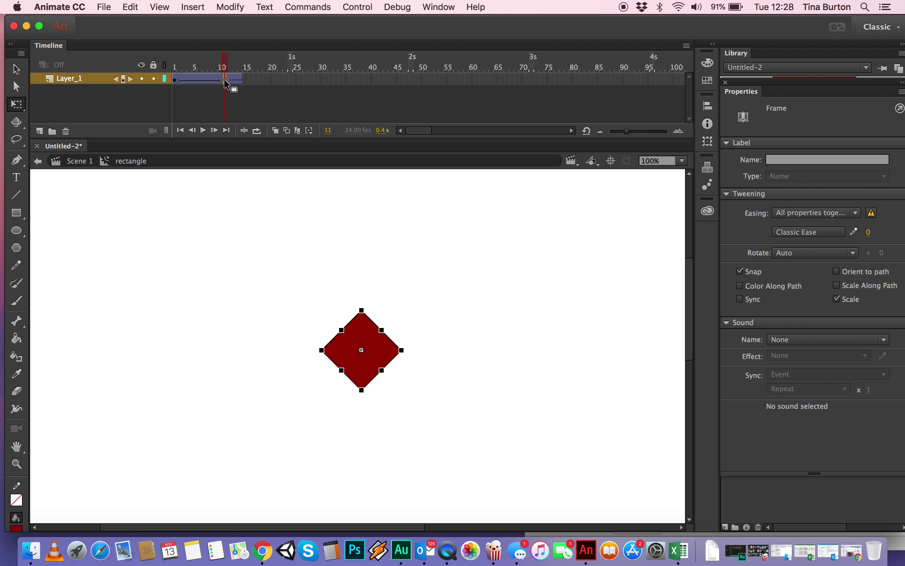
{"action": "key", "text": "F5"}
{"action": "key", "text": "F5"}
{"action": "key", "text": "F5"}
{"action": "key", "text": "F5"}
{"action": "key", "text": "F5"}
{"action": "key", "text": "F5"}
{"action": "key", "text": "F5"}
{"action": "key", "text": "F5"}
{"action": "key", "text": "F5"}
{"action": "key", "text": "F5"}
{"action": "key", "text": "F5"}
{"action": "key", "text": "F5"}
{"action": "key", "text": "F5"}
{"action": "key", "text": "F5"}
{"action": "key", "text": "F5"}
{"action": "key", "text": "F5"}
{"action": "key", "text": "F5"}
{"action": "key", "text": "F5"}
{"action": "key", "text": "F5"}
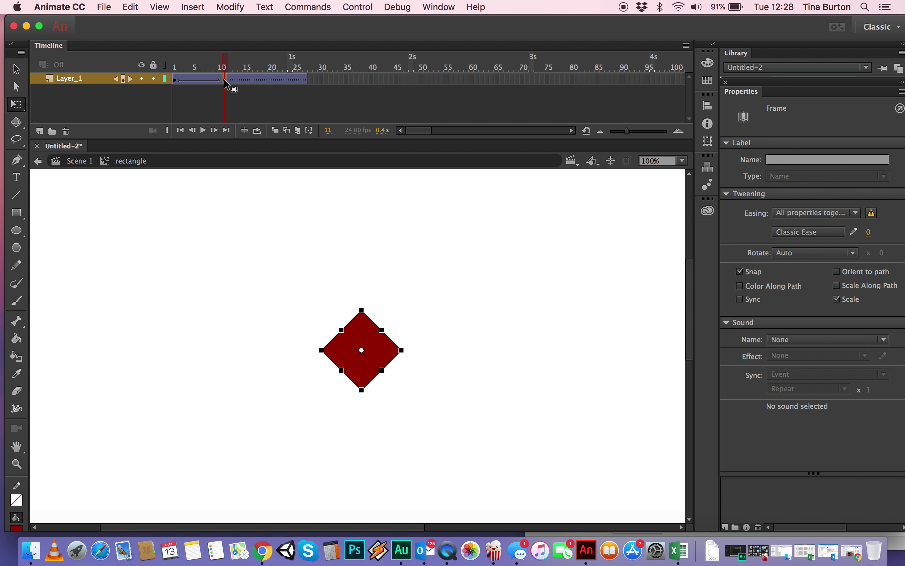
{"action": "key", "text": "F5"}
{"action": "key", "text": "F5"}
{"action": "key", "text": "F5"}
{"action": "key", "text": "F5"}
{"action": "key", "text": "F5"}
{"action": "key", "text": "F5"}
{"action": "key", "text": "F5"}
{"action": "key", "text": "F5"}
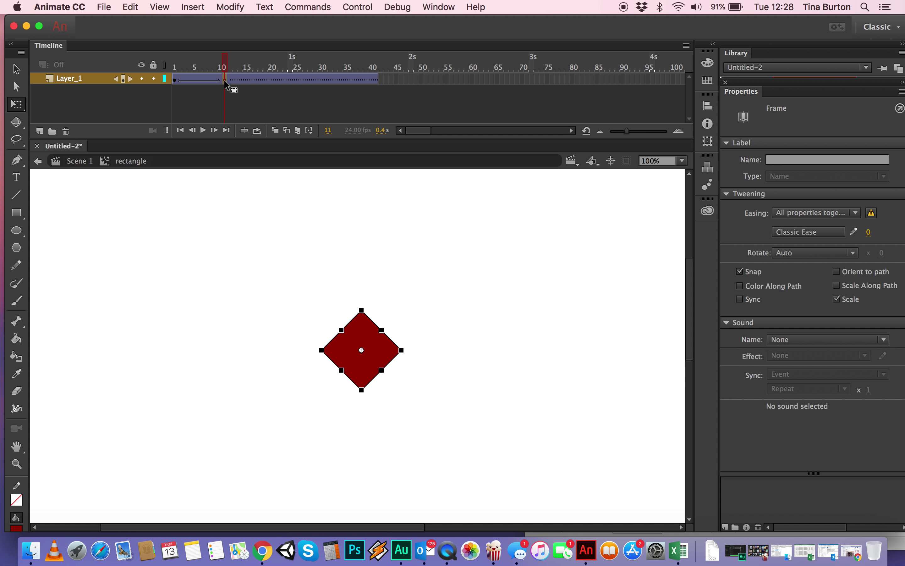
{"action": "left_click", "coordinate": [226, 62]}
{"action": "left_click_drag", "start_coordinate": [226, 62], "coordinate": [276, 85]}
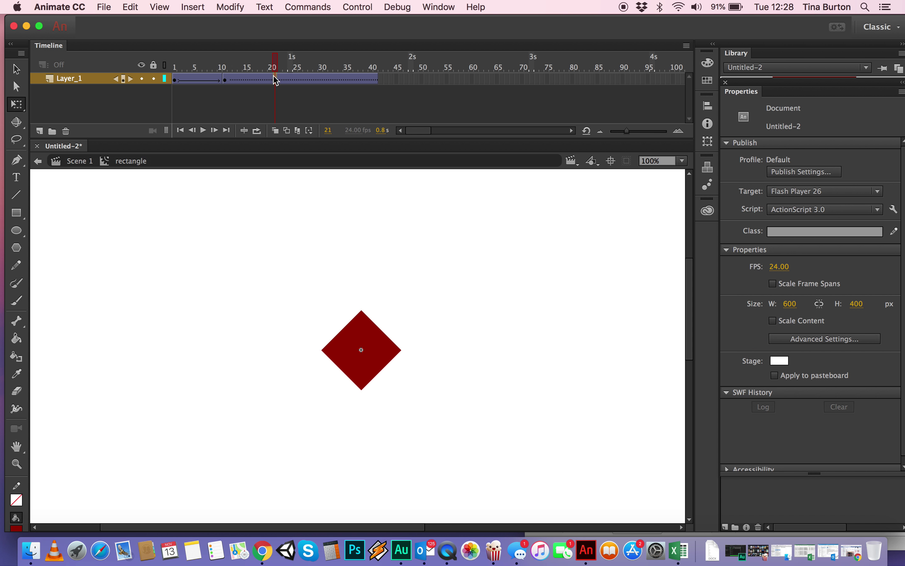
{"action": "left_click", "coordinate": [276, 80]}
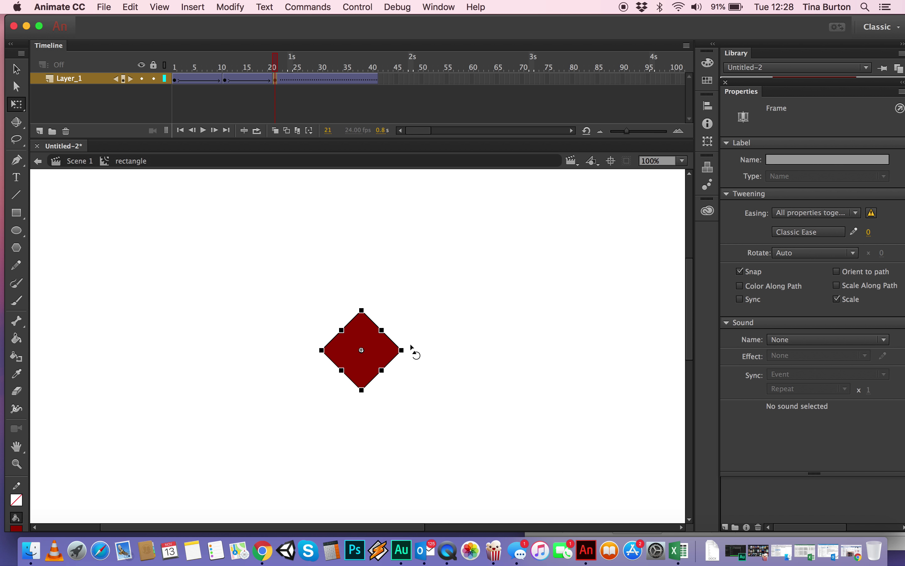
{"action": "left_click_drag", "start_coordinate": [411, 348], "coordinate": [391, 366]}
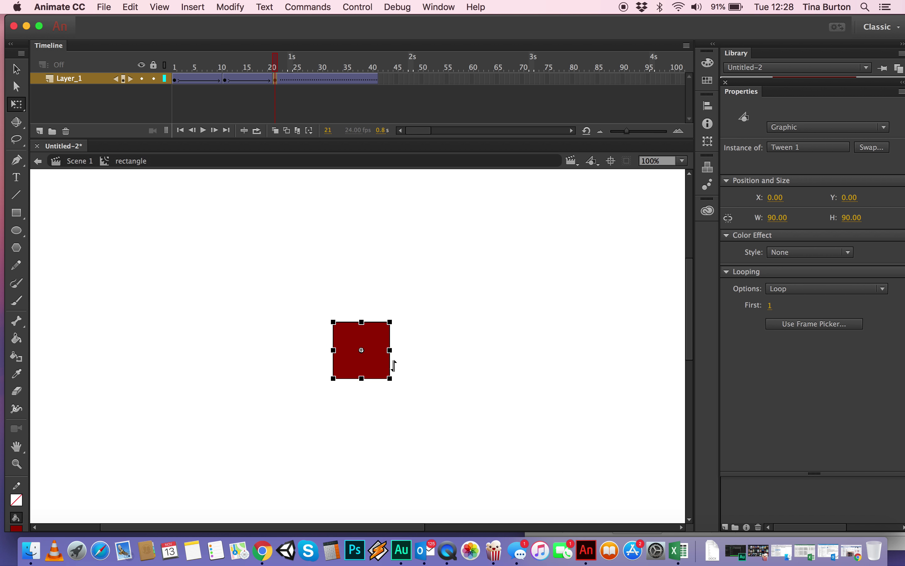
Add a keyframe at frame 31 and rotate the square 45° into a diamond
{"action": "left_click", "coordinate": [325, 79]}
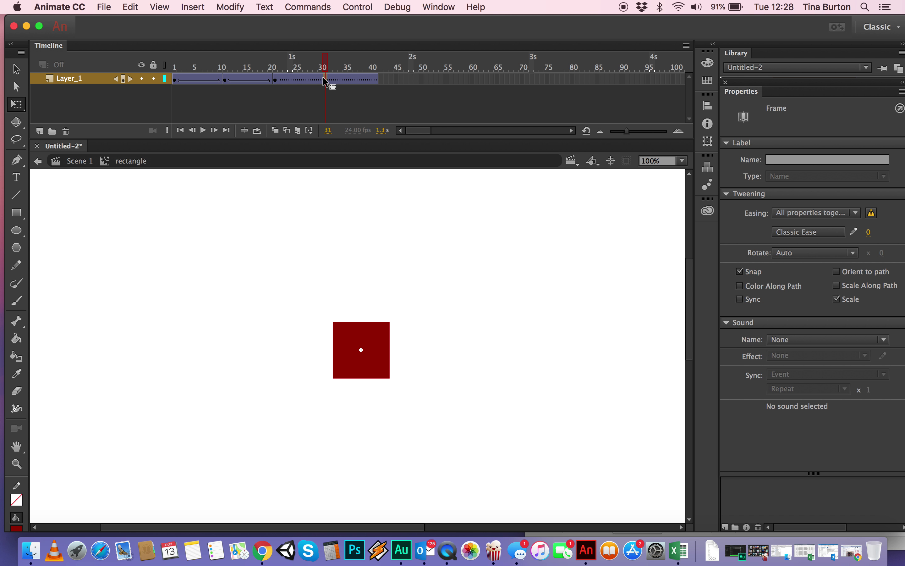
{"action": "key", "text": "F6"}
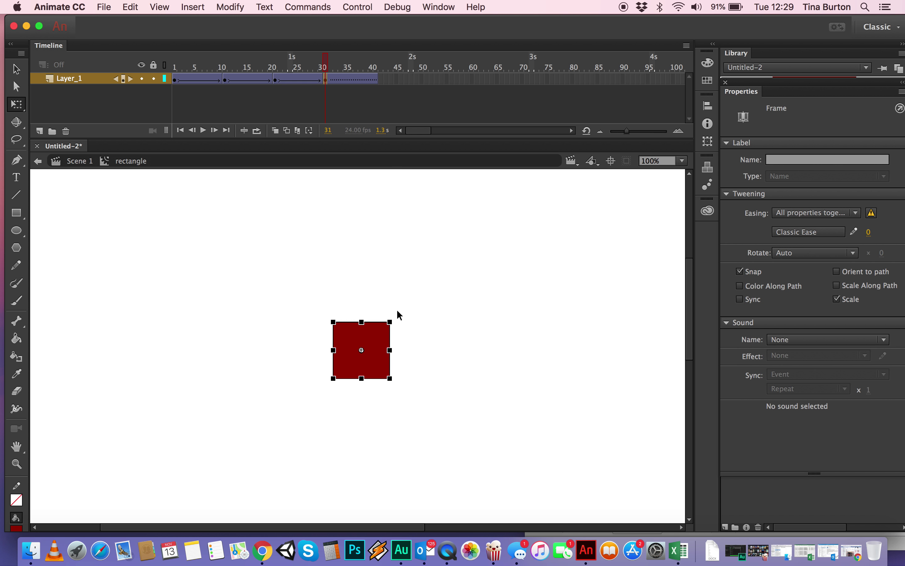
{"action": "left_click_drag", "start_coordinate": [390, 313], "coordinate": [404, 352]}
Add a keyframe at frame 41, rotate the square back upright, and preview the rotation
{"action": "left_click", "coordinate": [377, 80]}
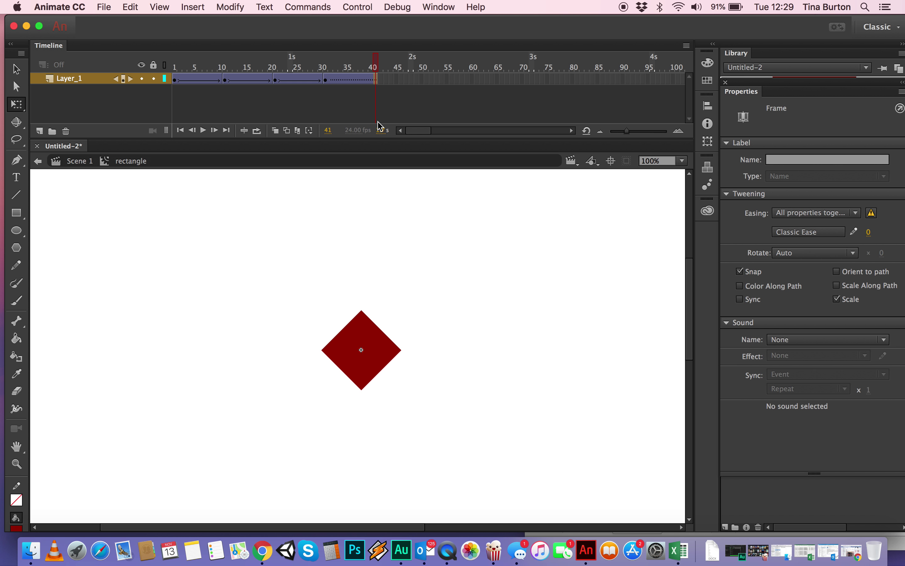
{"action": "left_click", "coordinate": [377, 334]}
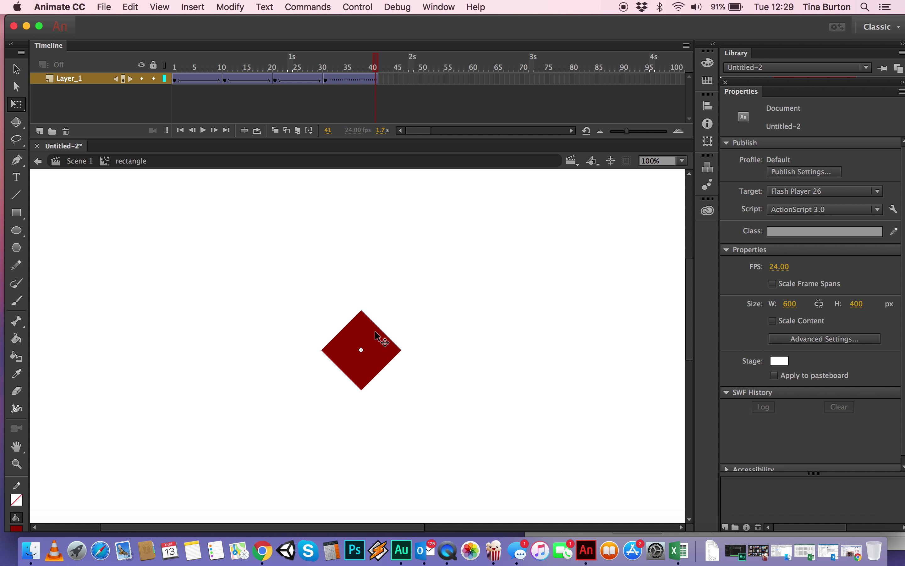
{"action": "left_click", "coordinate": [377, 82]}
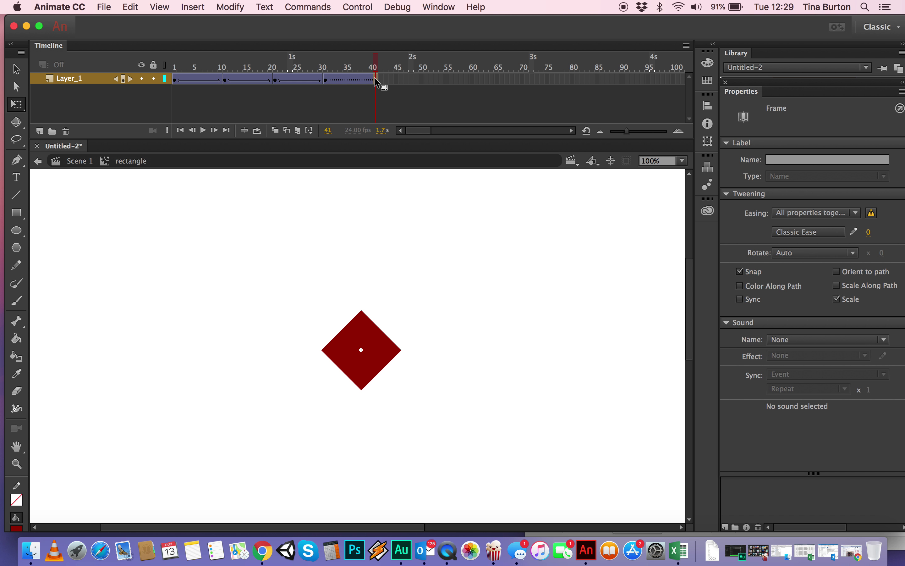
{"action": "key", "text": "F6"}
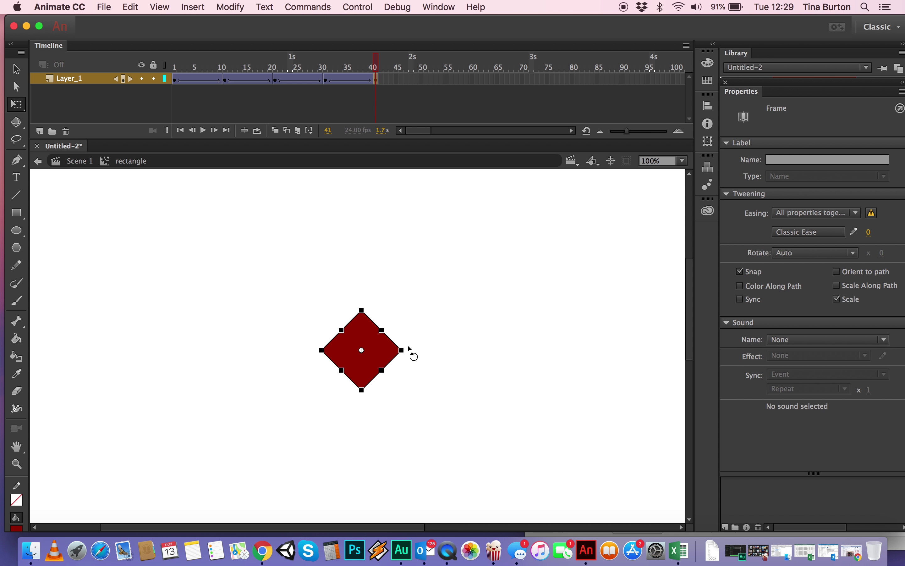
{"action": "left_click_drag", "start_coordinate": [409, 348], "coordinate": [396, 367]}
{"action": "left_click", "coordinate": [398, 232]}
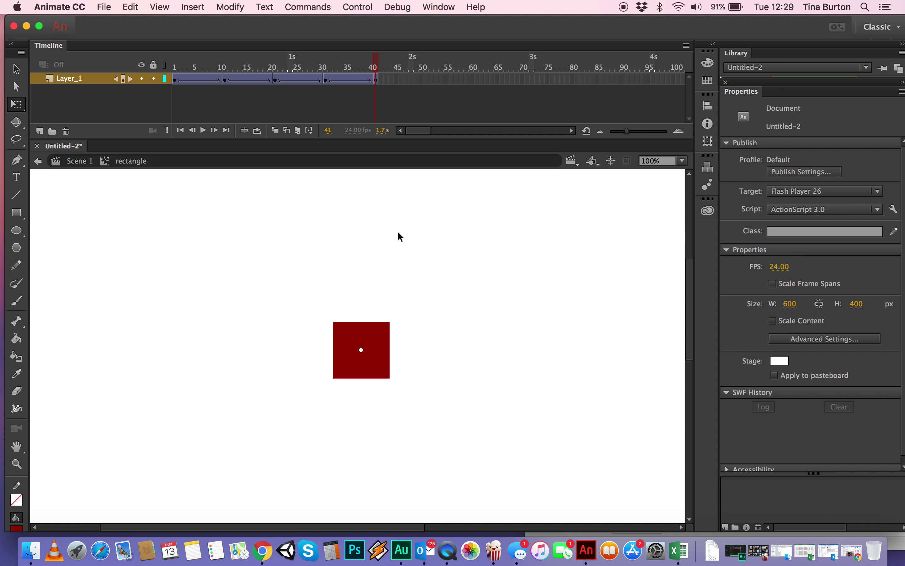
{"action": "mouse_move", "coordinate": [373, 63]}
{"action": "left_mouse_down"}
{"action": "mouse_move", "coordinate": [200, 53]}
{"action": "mouse_move", "coordinate": [179, 64]}
{"action": "mouse_move", "coordinate": [387, 61]}
{"action": "mouse_move", "coordinate": [163, 64]}
{"action": "mouse_move", "coordinate": [389, 60]}
{"action": "mouse_move", "coordinate": [195, 64]}
{"action": "mouse_move", "coordinate": [375, 56]}
{"action": "left_mouse_up"}
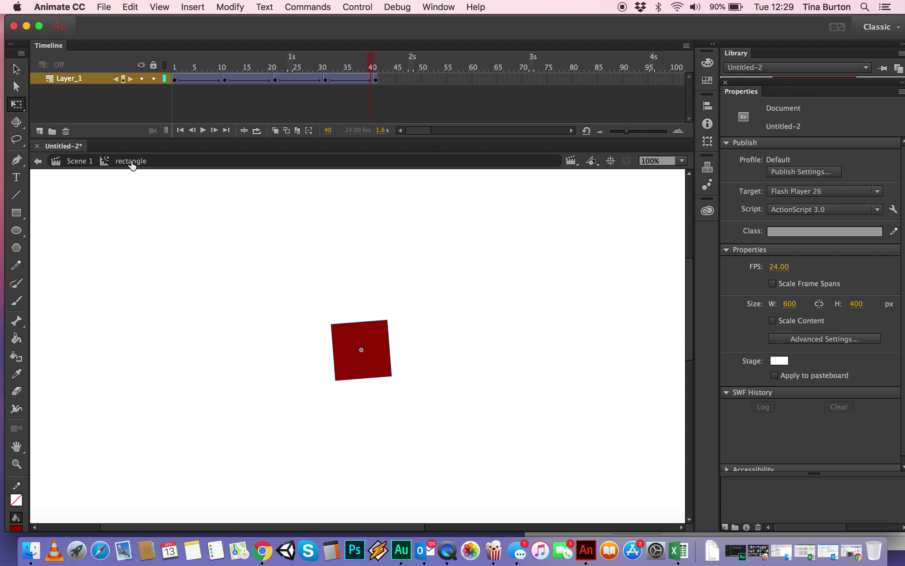
Exit the rectangle symbol via the Scene 1 breadcrumb to reach the empty main stage
{"action": "left_click", "coordinate": [74, 165]}
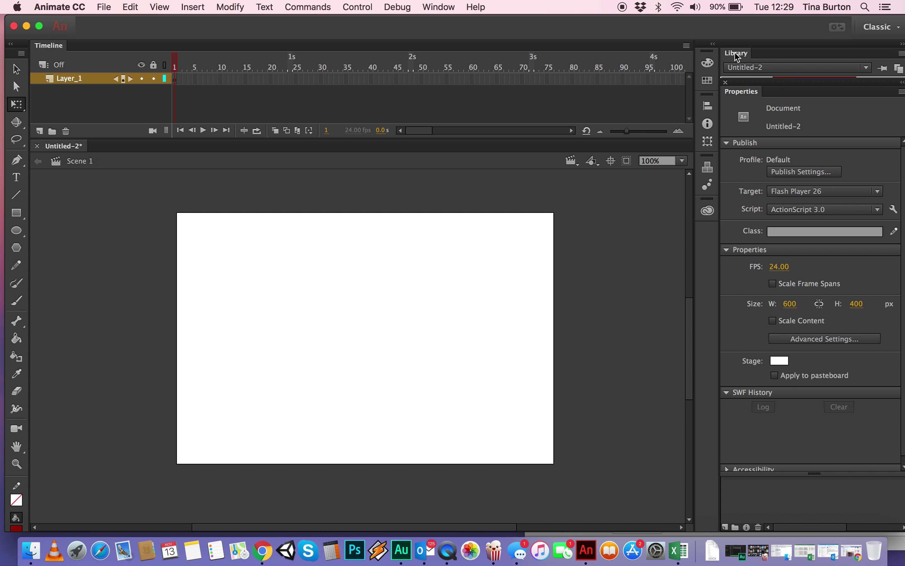
Show the Library for Untitled-2 and select the rectangle symbol to preview its red square
{"action": "left_click", "coordinate": [439, 7]}
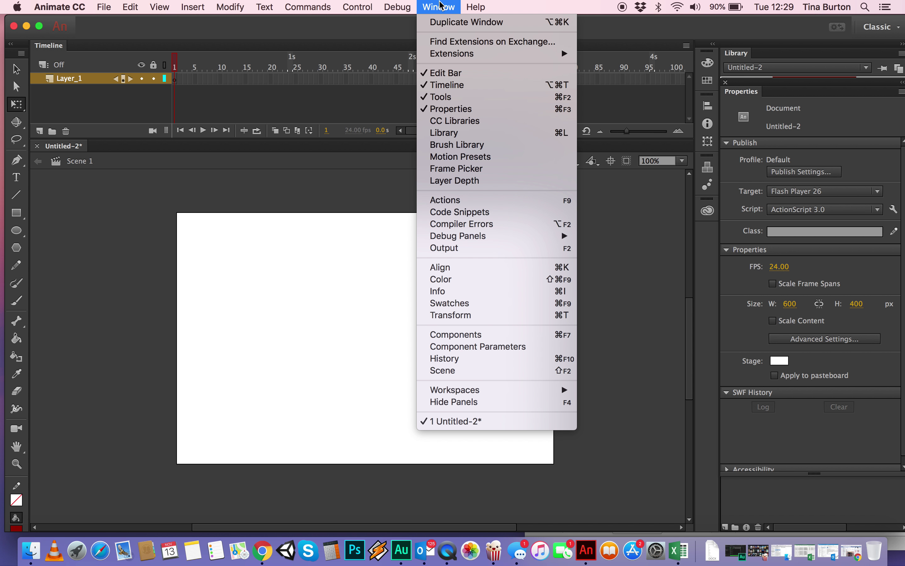
{"action": "left_click", "coordinate": [466, 135]}
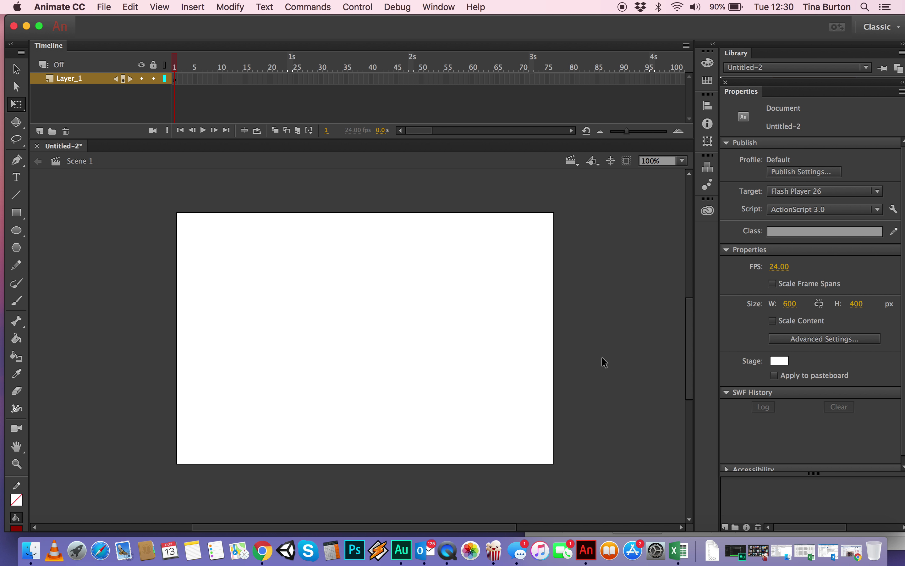
{"action": "left_click", "coordinate": [774, 69]}
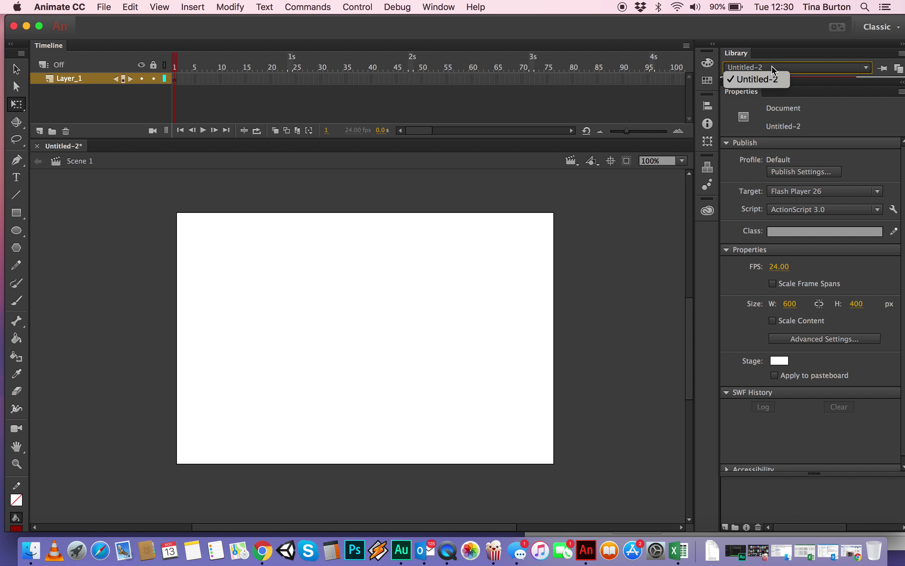
{"action": "left_click", "coordinate": [771, 78]}
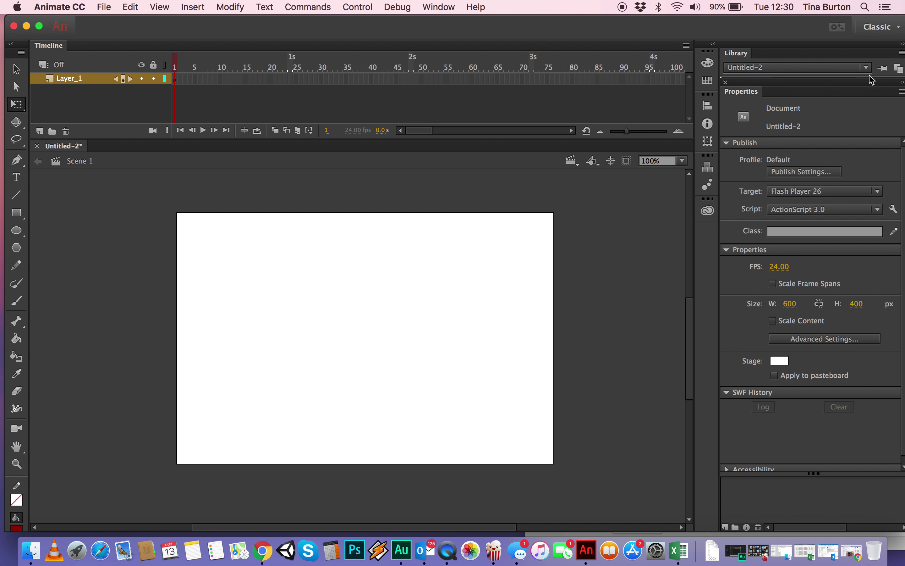
{"action": "left_click_drag", "start_coordinate": [799, 32], "coordinate": [774, 28]}
{"action": "mouse_move", "coordinate": [769, 85]}
{"action": "left_mouse_down"}
{"action": "mouse_move", "coordinate": [776, 299]}
{"action": "mouse_move", "coordinate": [739, 255]}
{"action": "left_mouse_up"}
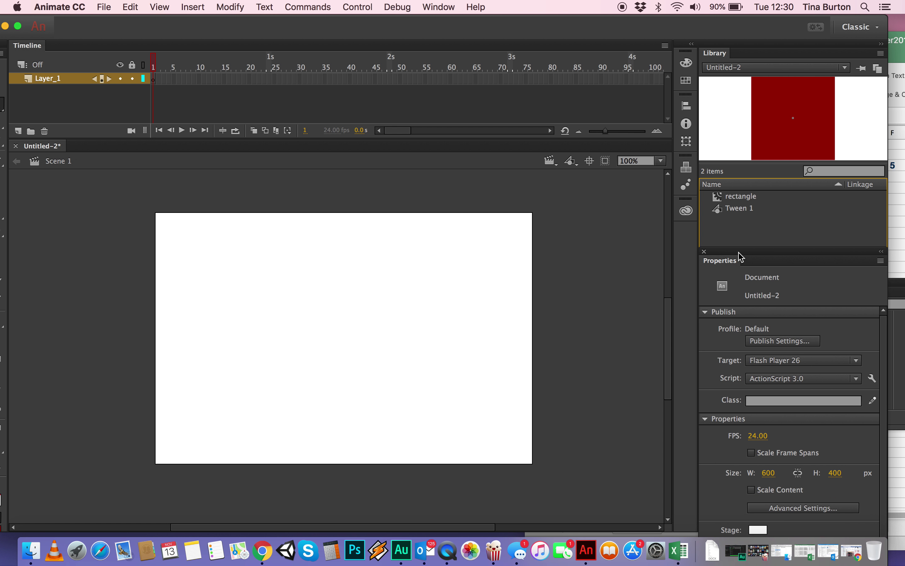
{"action": "left_click", "coordinate": [746, 201]}
{"action": "left_click", "coordinate": [742, 214]}
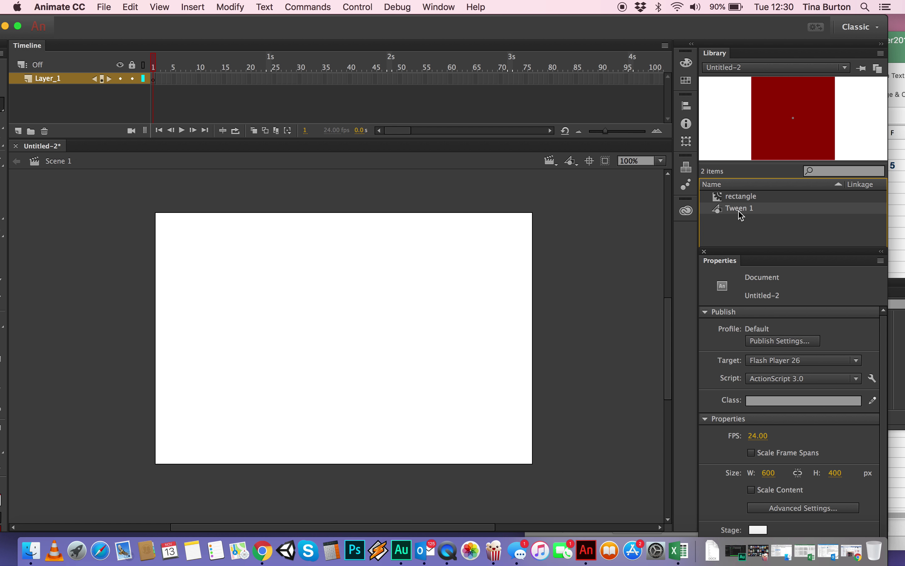
{"action": "left_click", "coordinate": [741, 201]}
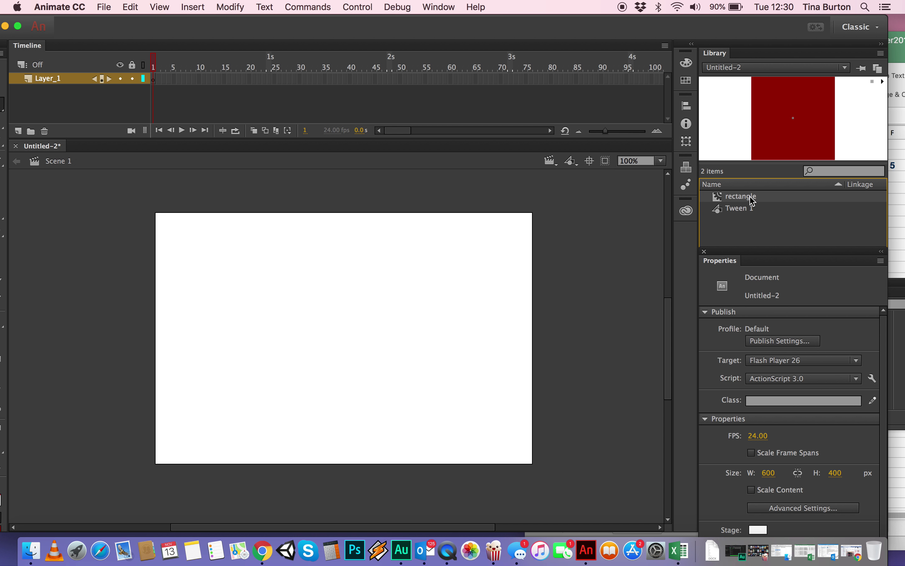
{"action": "left_click_drag", "start_coordinate": [753, 200], "coordinate": [264, 325]}
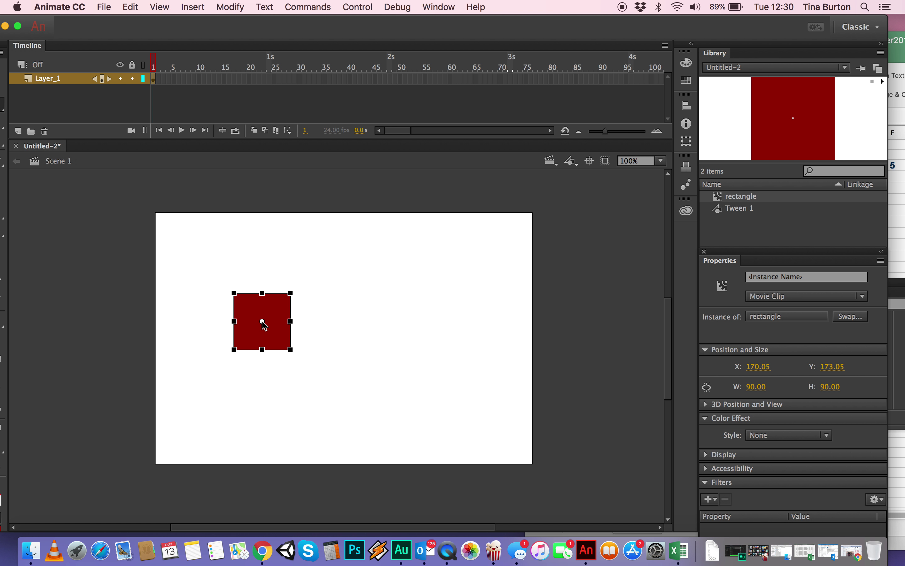
{"action": "left_click", "coordinate": [361, 198]}
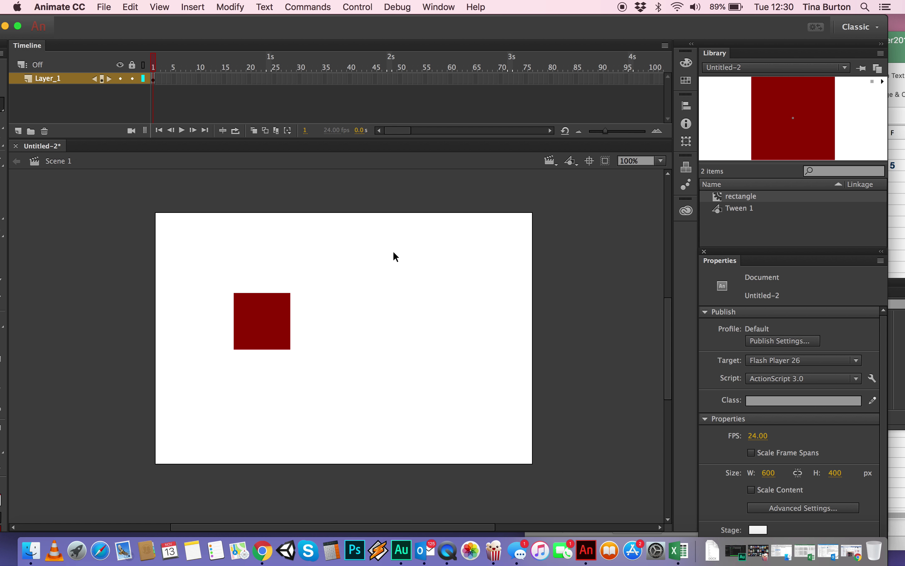
{"action": "left_click", "coordinate": [358, 8]}
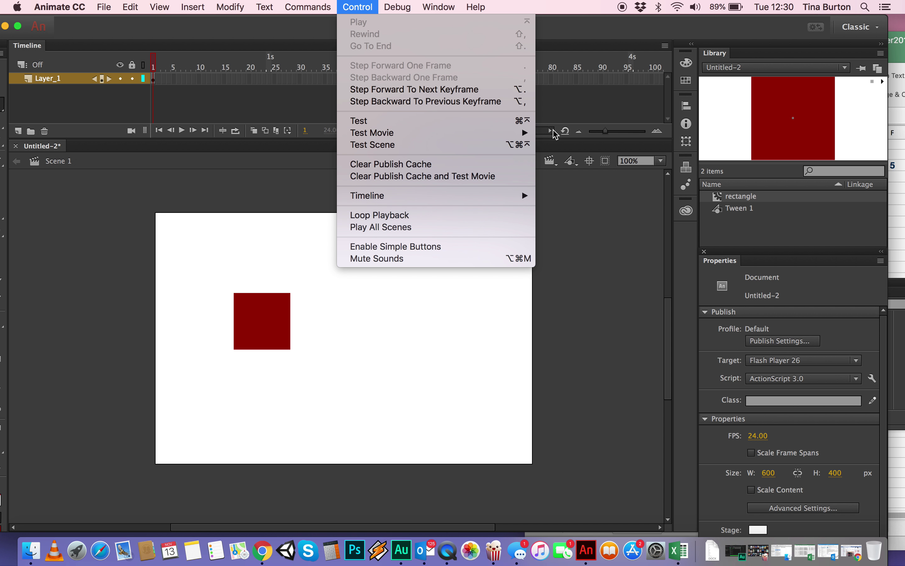
{"action": "mouse_move", "coordinate": [525, 134]}
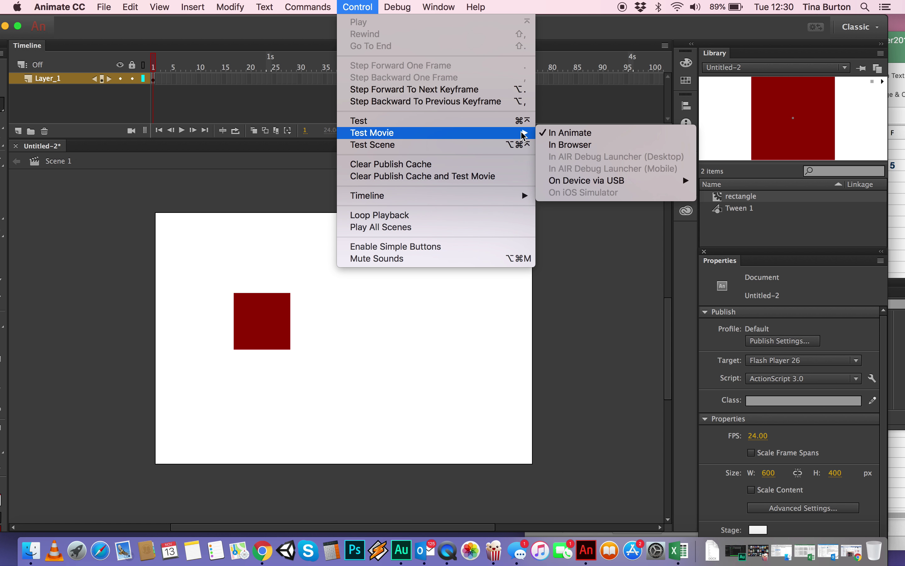
{"action": "left_click", "coordinate": [598, 246]}
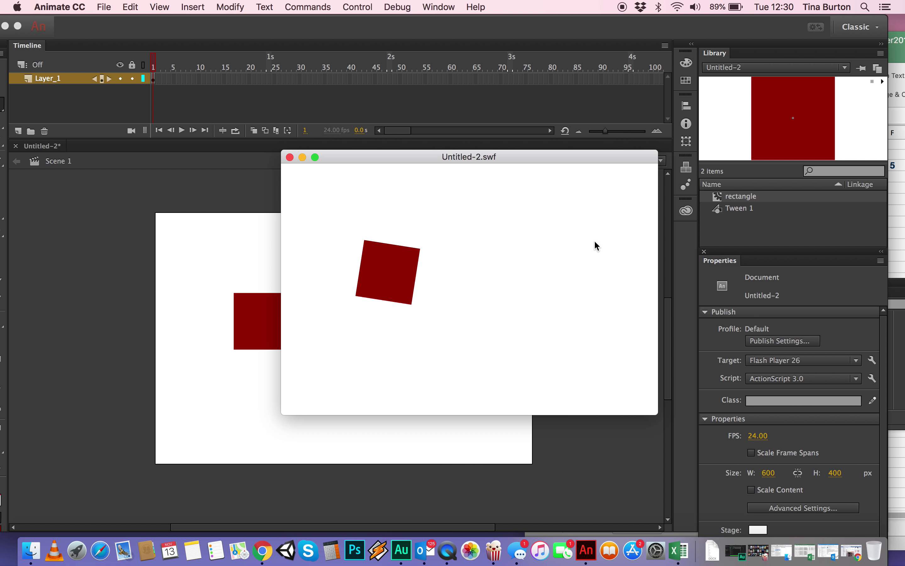
{"action": "left_click", "coordinate": [290, 157]}
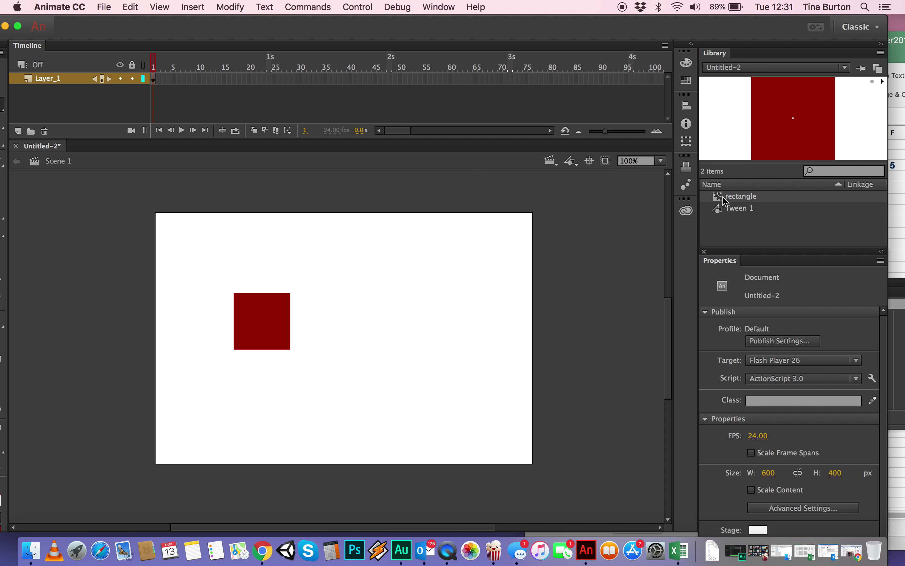
Drag two more rectangle instances onto the stage and enlarge the upper-right one to about 176 × 172
{"action": "left_click_drag", "start_coordinate": [726, 201], "coordinate": [463, 298]}
{"action": "left_click_drag", "start_coordinate": [723, 198], "coordinate": [372, 391]}
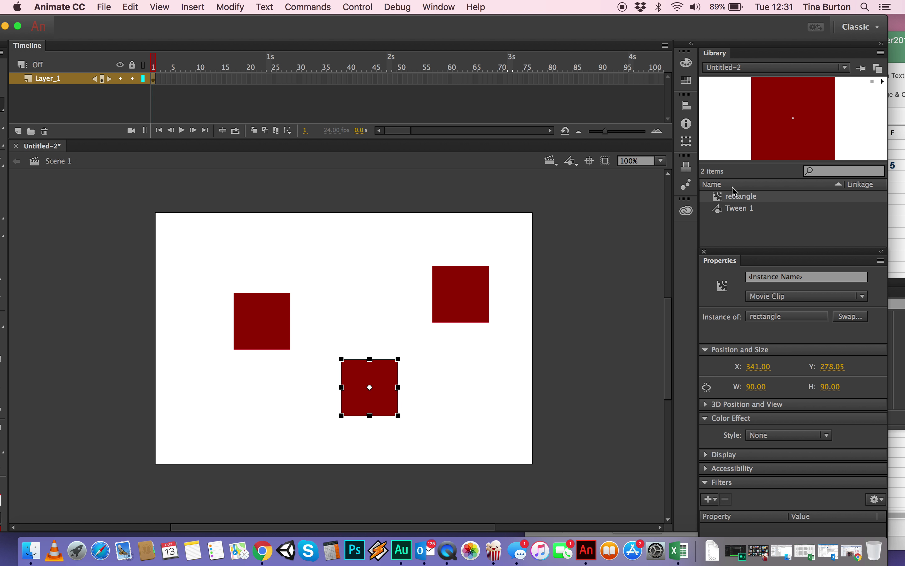
{"action": "left_click", "coordinate": [463, 309]}
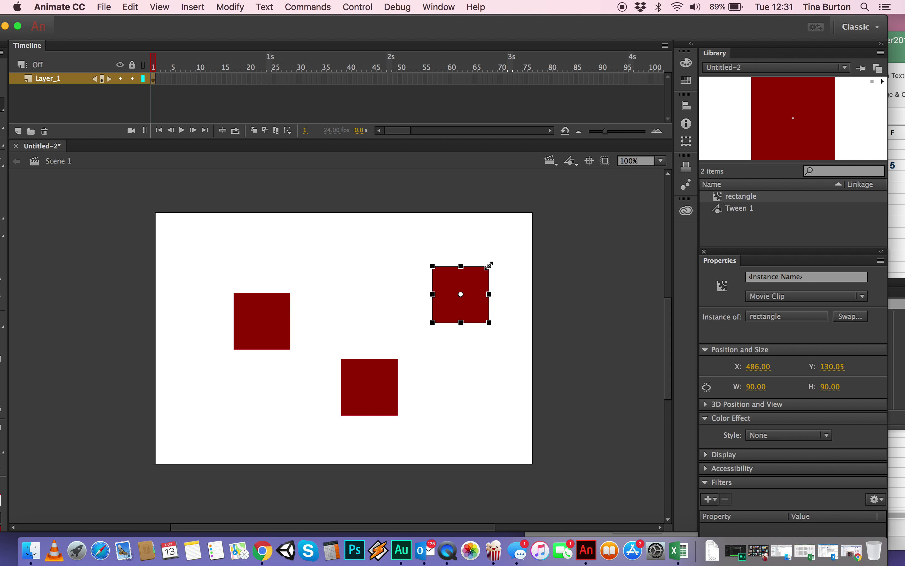
{"action": "left_click_drag", "start_coordinate": [489, 265], "coordinate": [517, 239]}
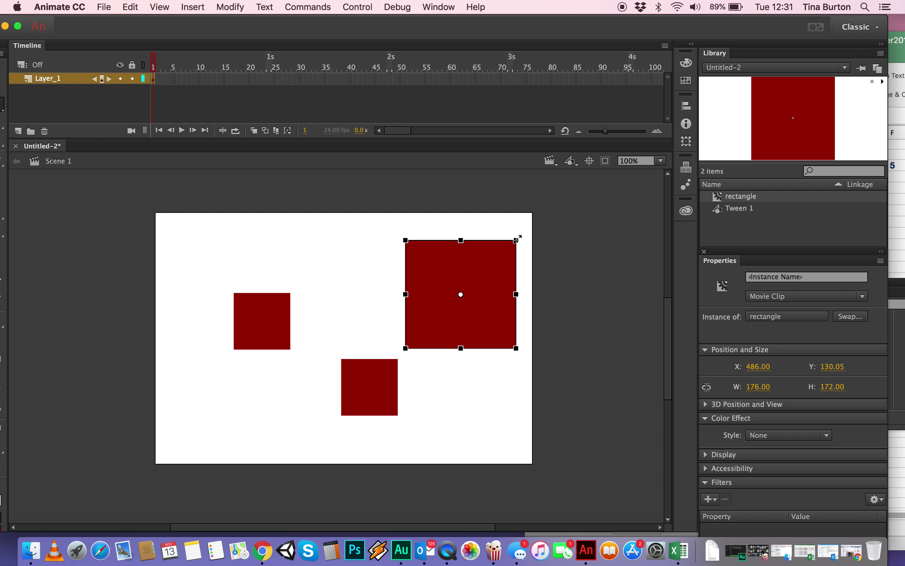
Test the movie with the three squares, then put the preview window away
{"action": "key", "text": "super+Return"}
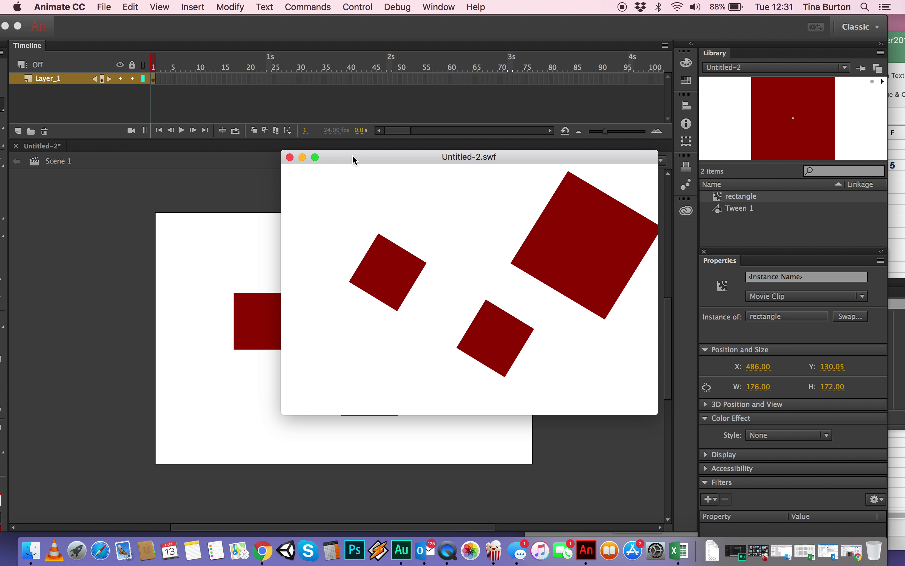
{"action": "left_click_drag", "start_coordinate": [354, 158], "coordinate": [332, 158]}
{"action": "left_click", "coordinate": [282, 159]}
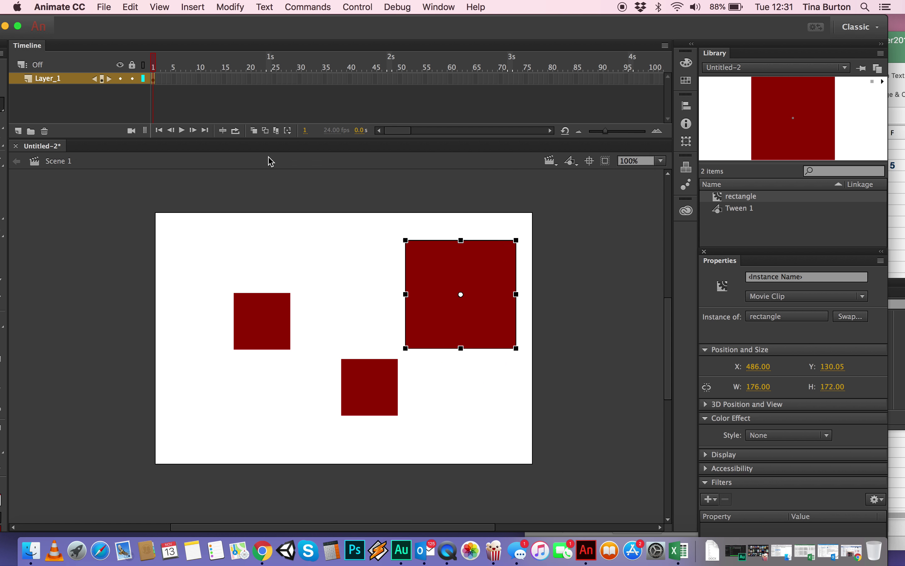
Deselect, shift the window right to reveal the Tools panel, and select the small left square
{"action": "left_click", "coordinate": [358, 189]}
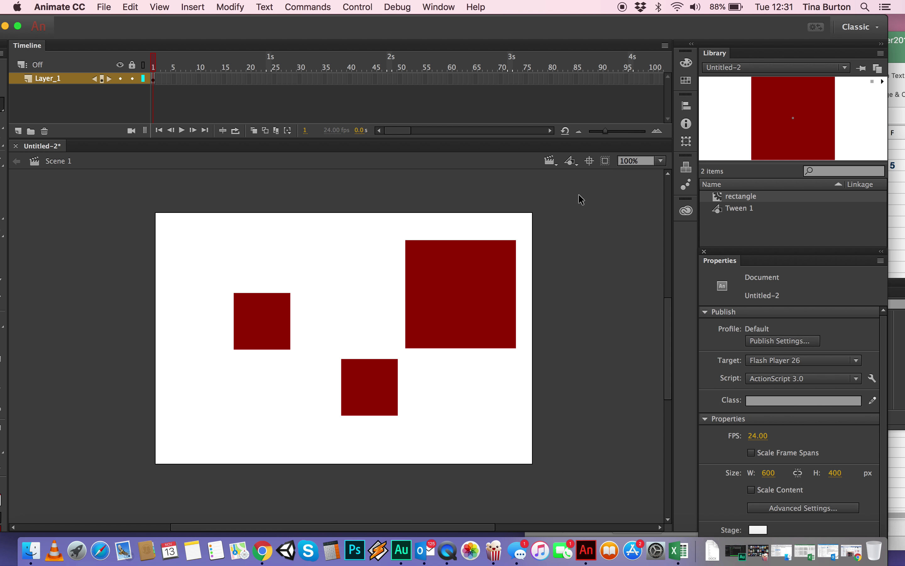
{"action": "left_click", "coordinate": [718, 199]}
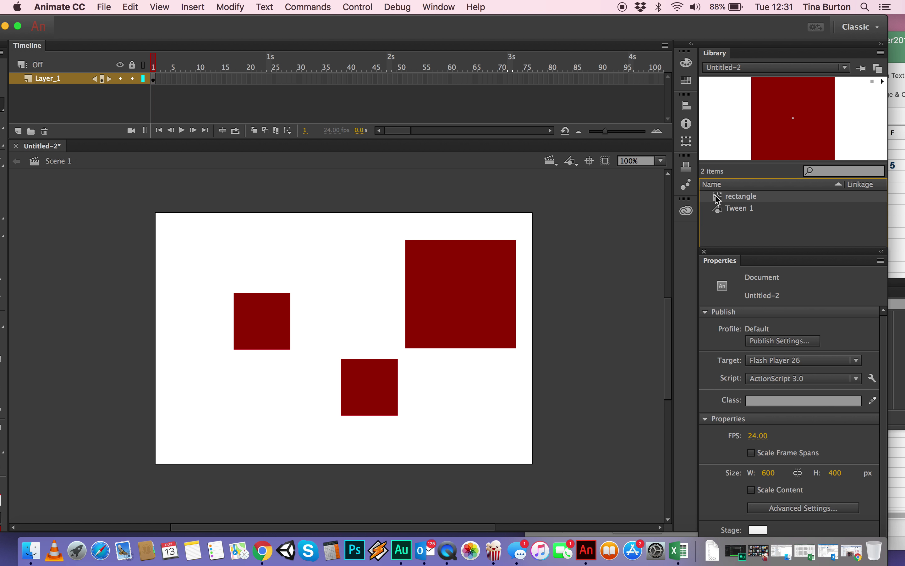
{"action": "left_click", "coordinate": [521, 189]}
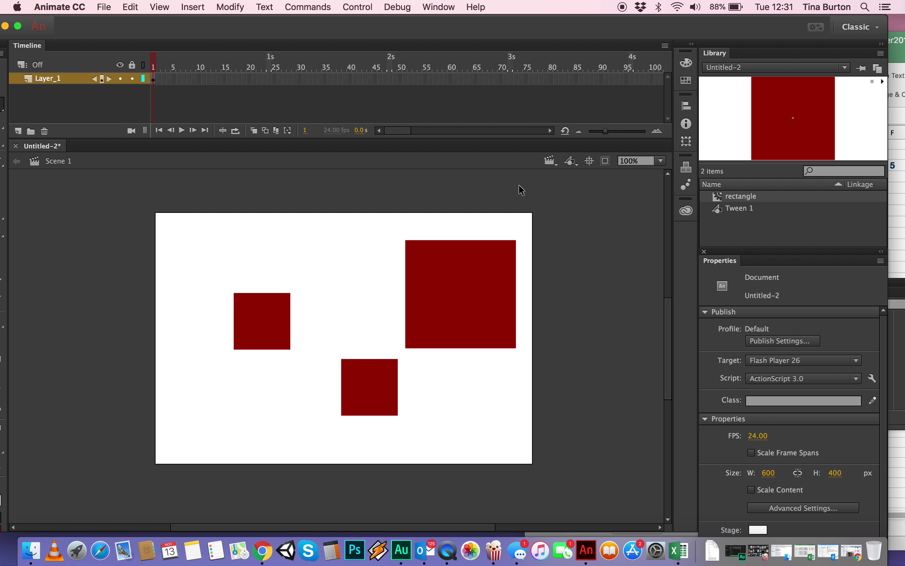
{"action": "left_click_drag", "start_coordinate": [266, 30], "coordinate": [283, 32]}
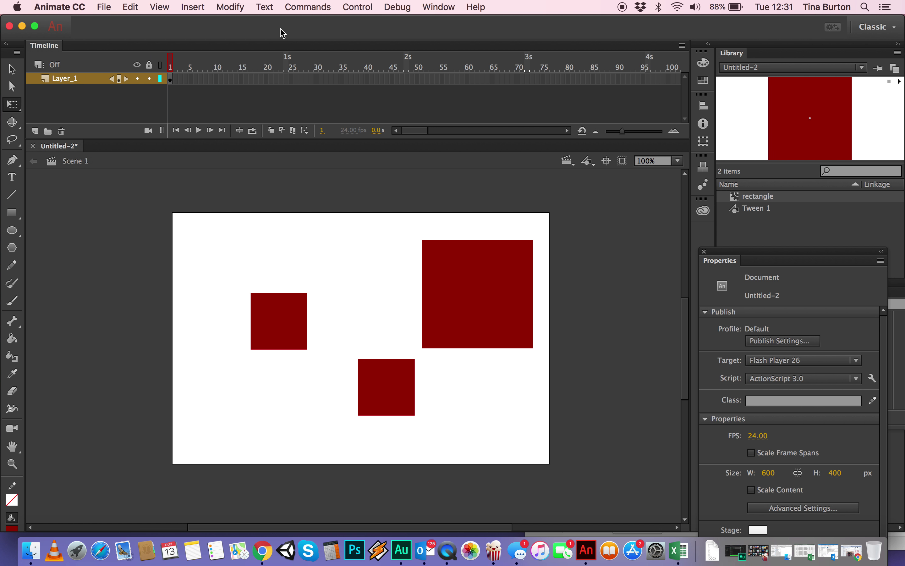
{"action": "left_click", "coordinate": [297, 321]}
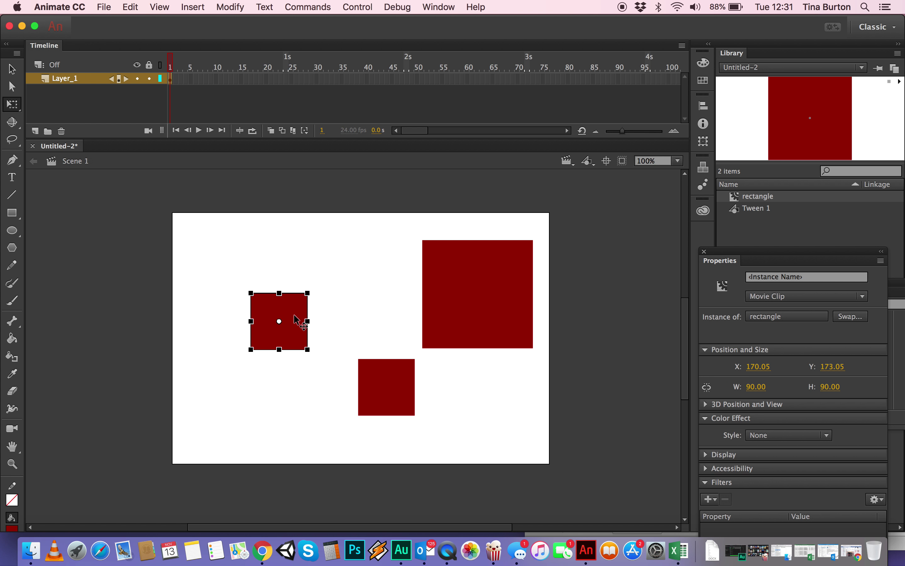
Edit the rectangle symbol and play its rotation from frame 22
{"action": "double_click", "coordinate": [738, 198]}
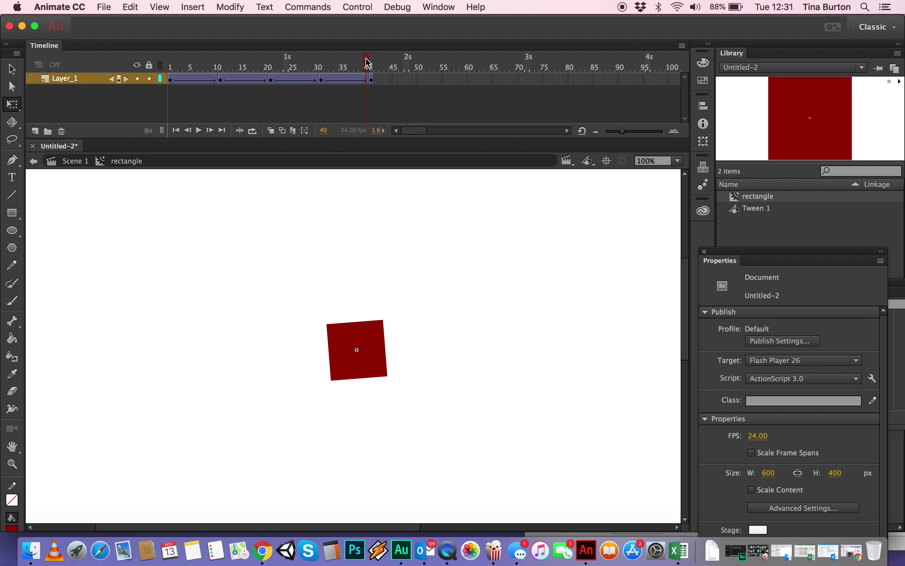
{"action": "left_click_drag", "start_coordinate": [369, 63], "coordinate": [273, 63]}
{"action": "key", "text": "Return"}
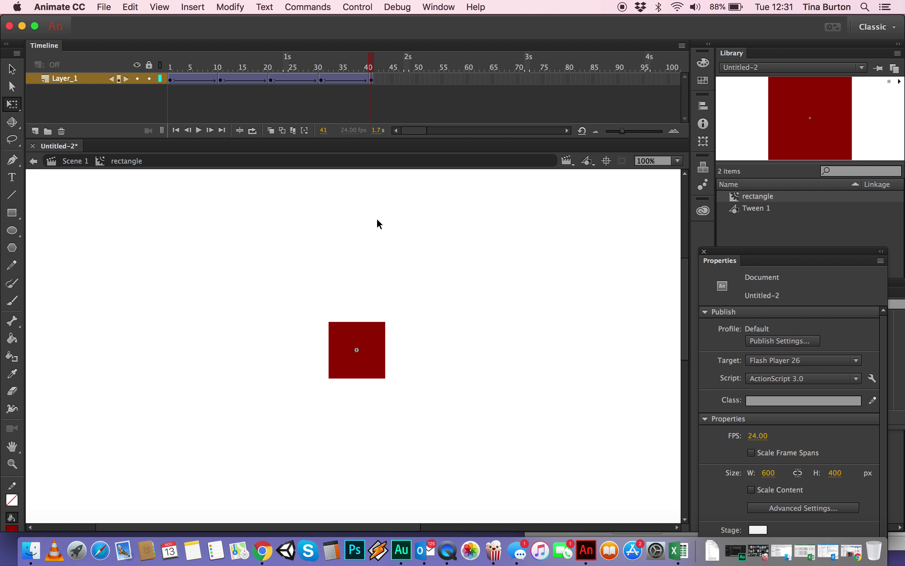
Select the Tween 1 graphic and set the fill colour to green #009966
{"action": "left_click", "coordinate": [356, 338]}
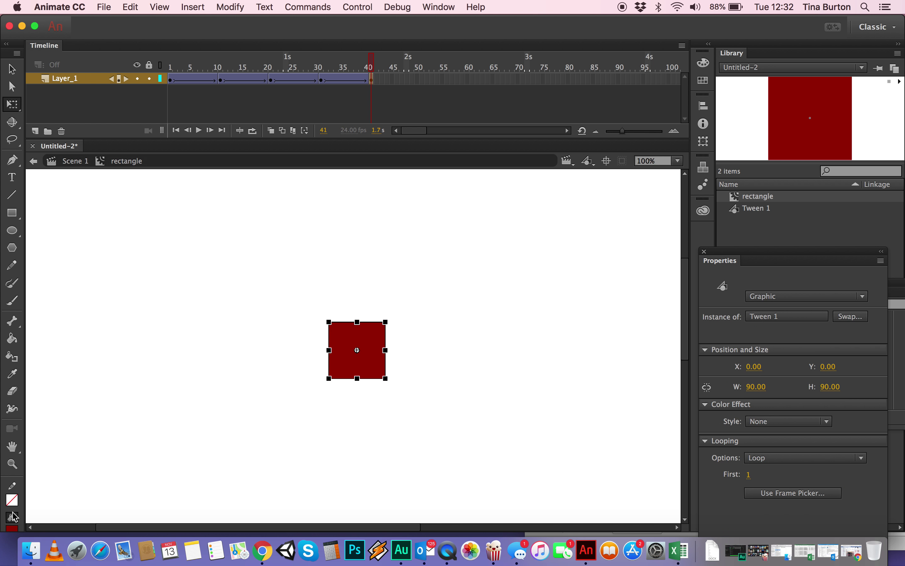
{"action": "left_click", "coordinate": [12, 528]}
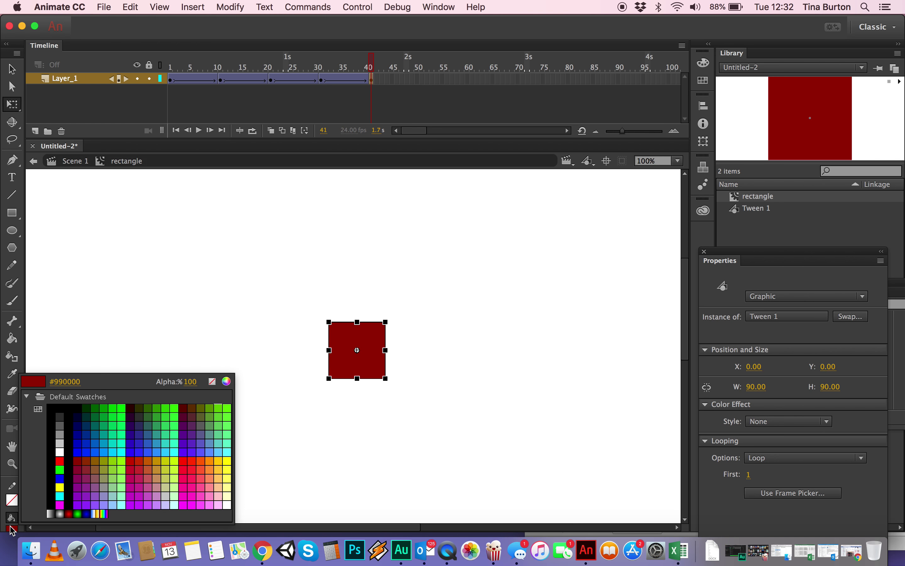
{"action": "left_click", "coordinate": [104, 424]}
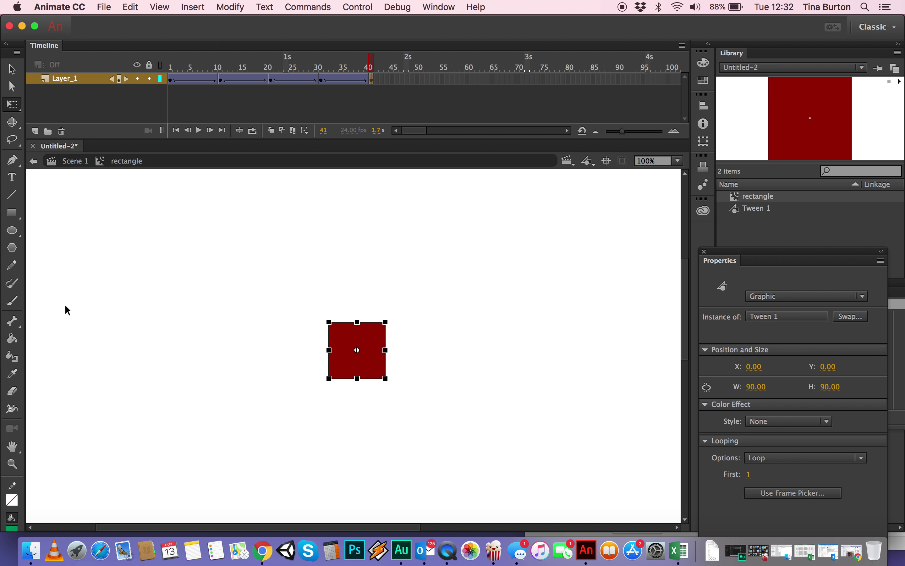
{"action": "left_click", "coordinate": [12, 338]}
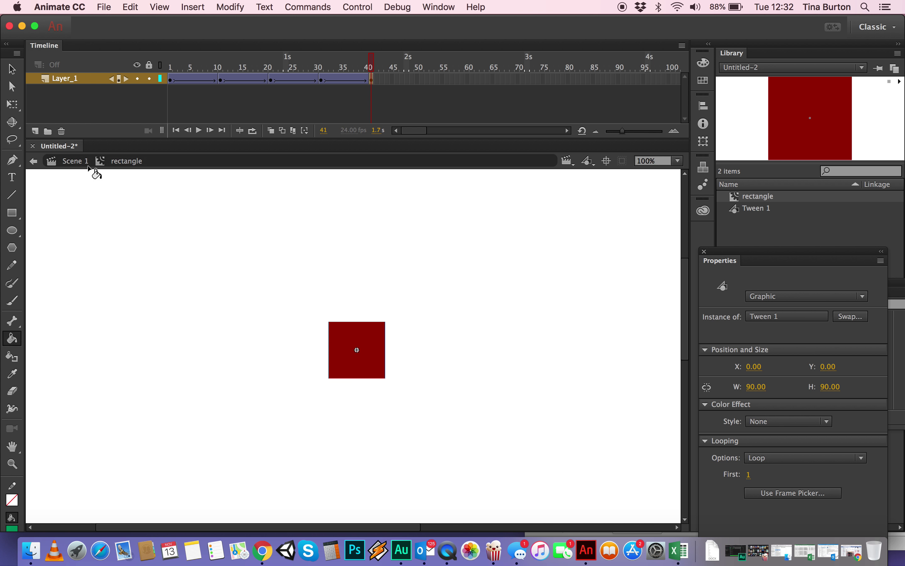
{"action": "left_click", "coordinate": [11, 69]}
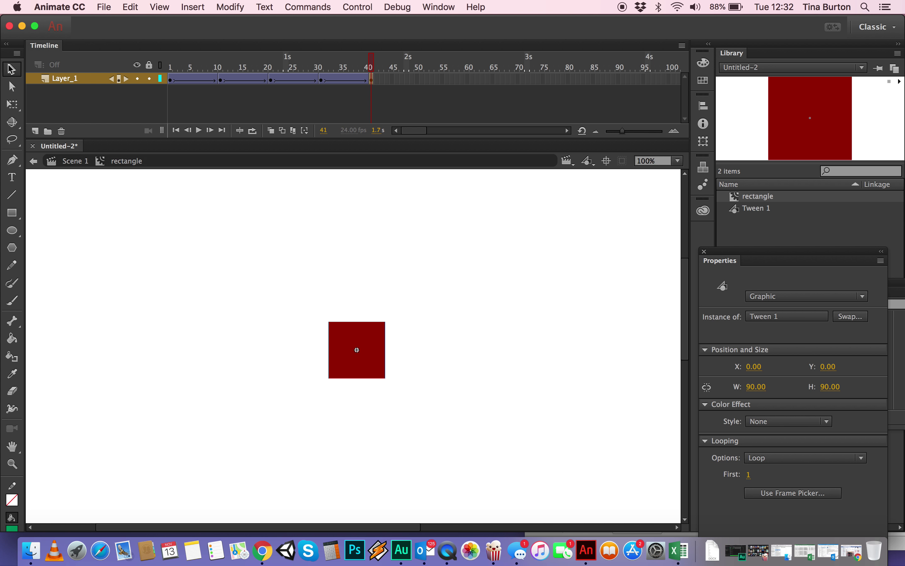
Inside Tween 1, paint the red square green with the Paint Bucket
{"action": "double_click", "coordinate": [335, 346]}
{"action": "left_click", "coordinate": [183, 353]}
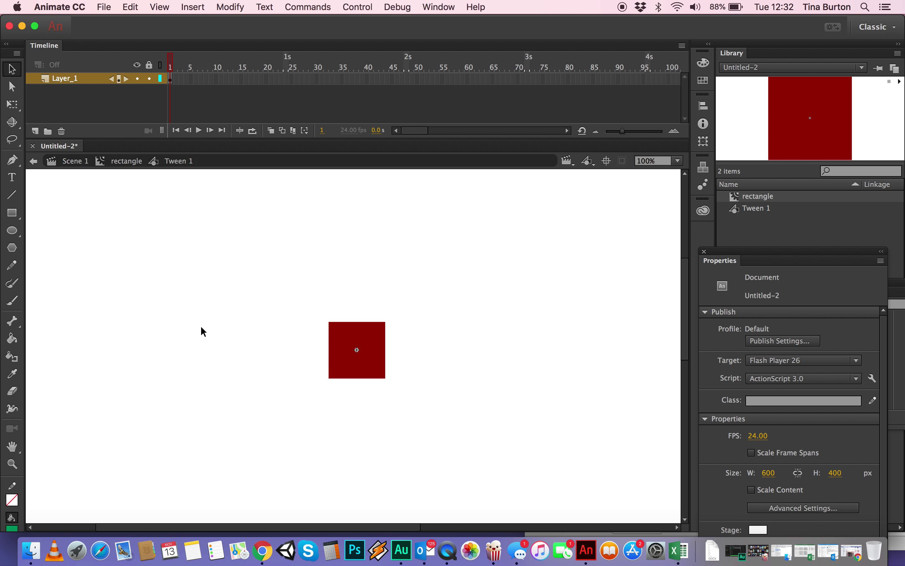
{"action": "left_click", "coordinate": [13, 341]}
{"action": "left_click", "coordinate": [345, 327]}
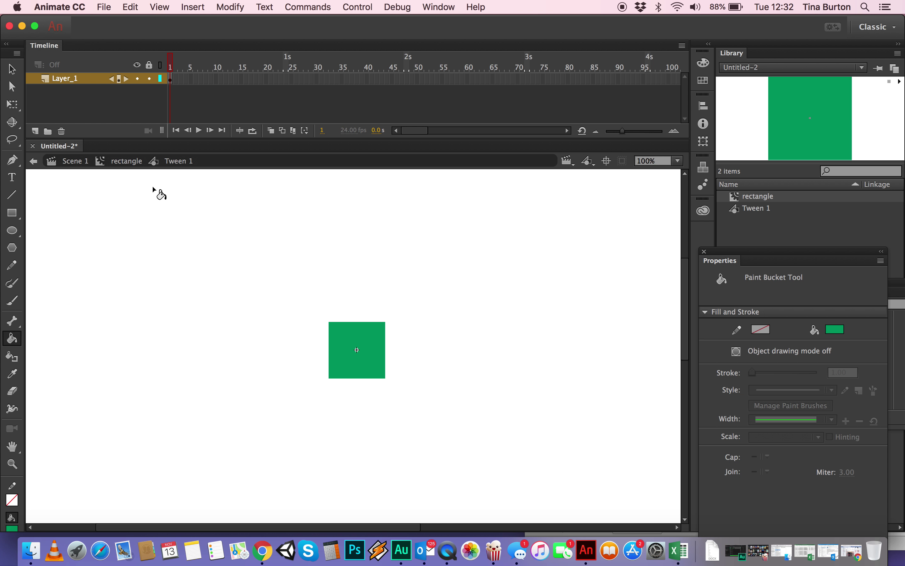
Preview the green square's rotation at frame 38 and return to Scene 1
{"action": "left_click", "coordinate": [125, 161]}
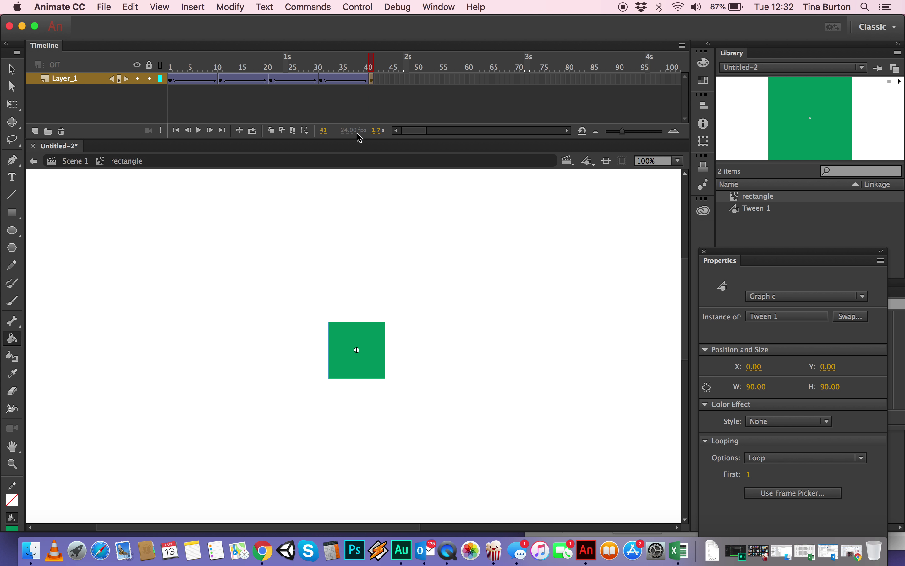
{"action": "left_click", "coordinate": [358, 65]}
{"action": "mouse_move", "coordinate": [358, 65]}
{"action": "left_mouse_down"}
{"action": "mouse_move", "coordinate": [236, 65]}
{"action": "mouse_move", "coordinate": [361, 64]}
{"action": "left_mouse_up"}
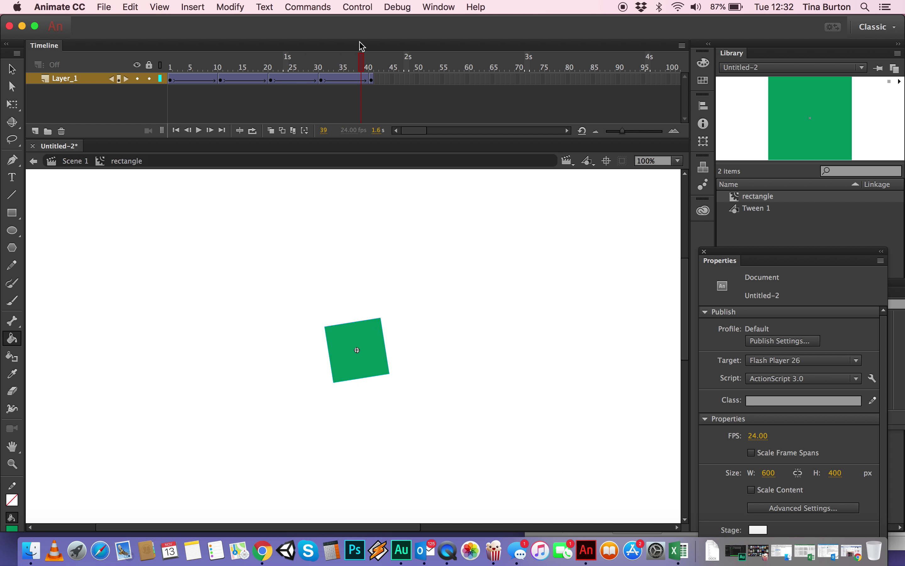
{"action": "left_click", "coordinate": [69, 162]}
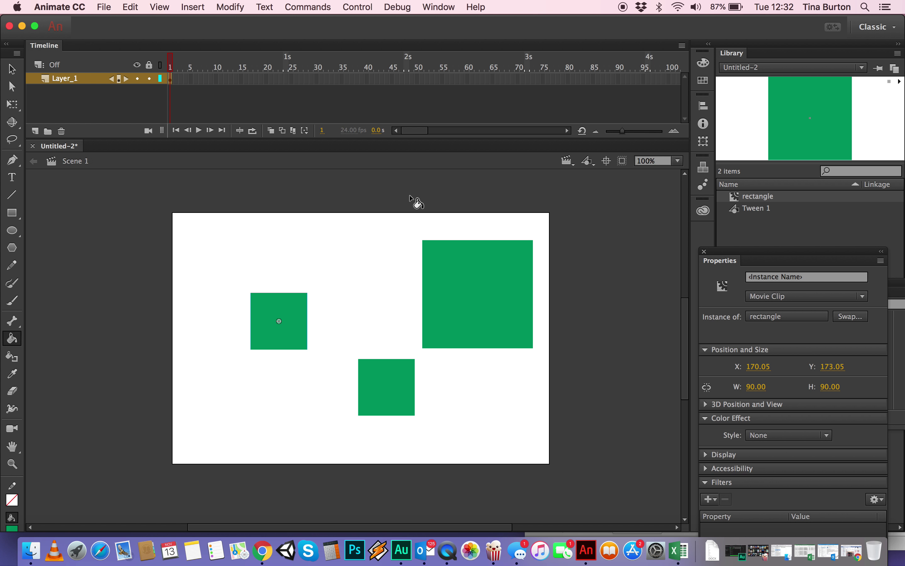
Drag the enlarged green square up to X 486, Y 107.05 and close the Properties panel
{"action": "left_click", "coordinate": [12, 69]}
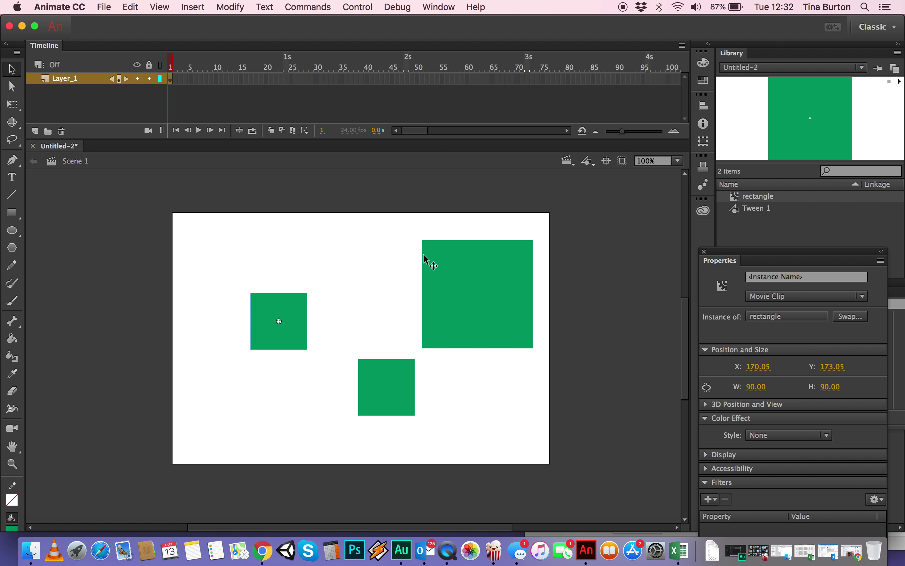
{"action": "left_click", "coordinate": [434, 255]}
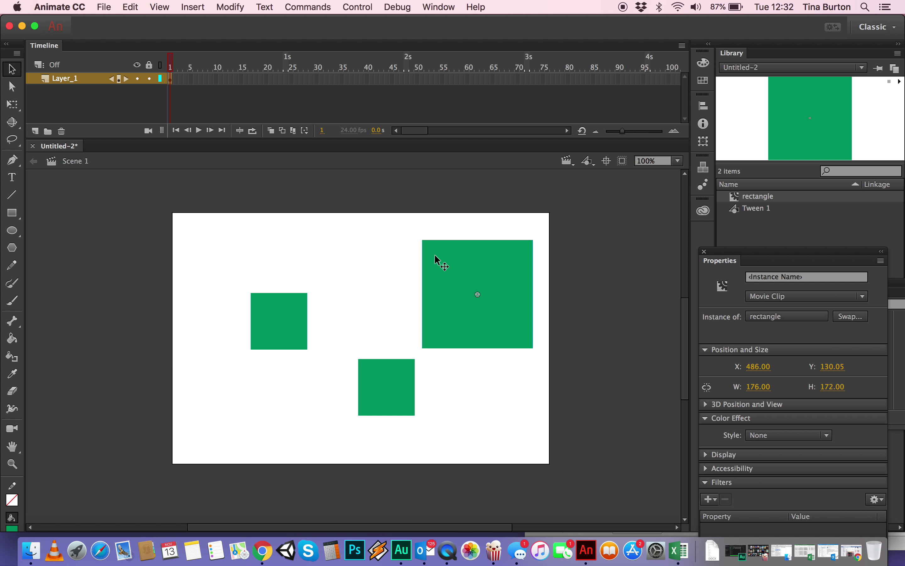
{"action": "left_click_drag", "start_coordinate": [435, 255], "coordinate": [431, 242]}
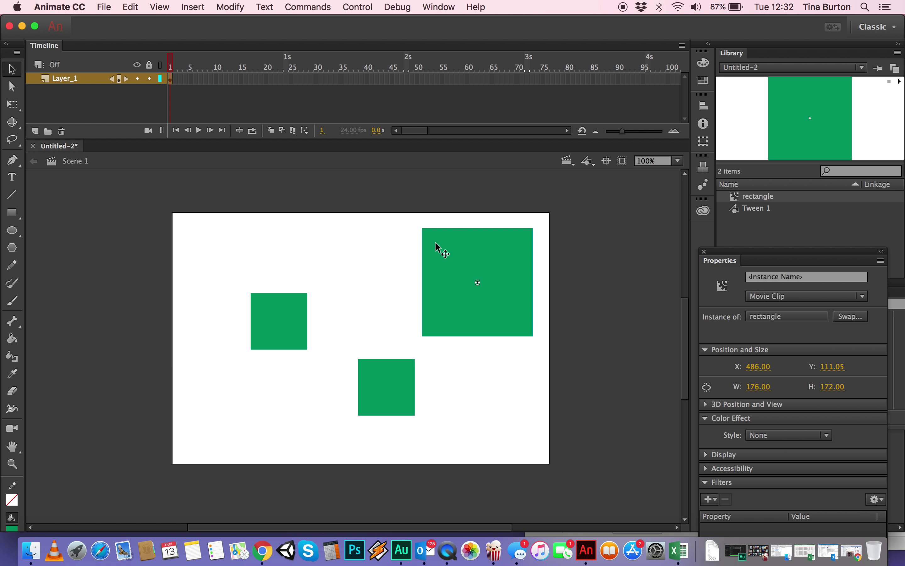
{"action": "left_click_drag", "start_coordinate": [434, 241], "coordinate": [438, 240]}
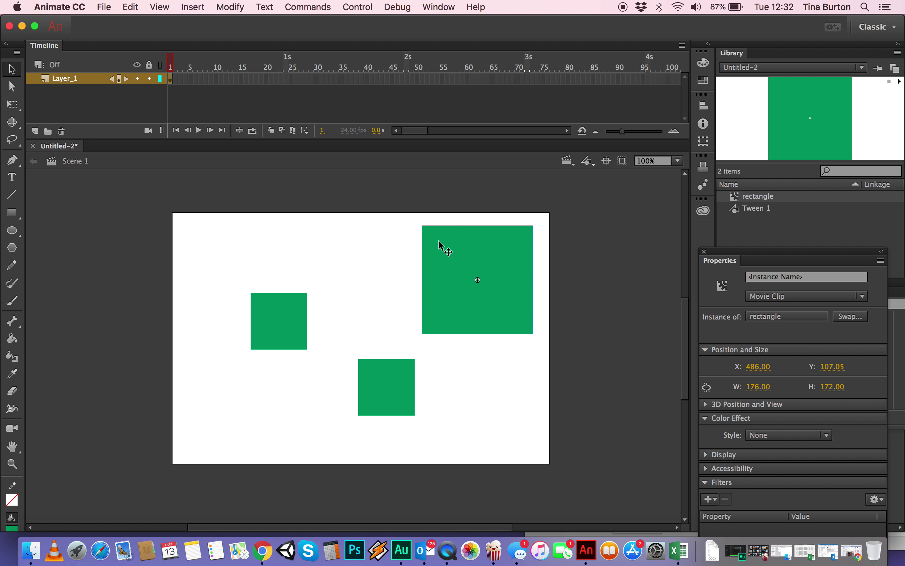
{"action": "left_click", "coordinate": [391, 377]}
{"action": "left_click", "coordinate": [276, 318]}
{"action": "left_click", "coordinate": [510, 277]}
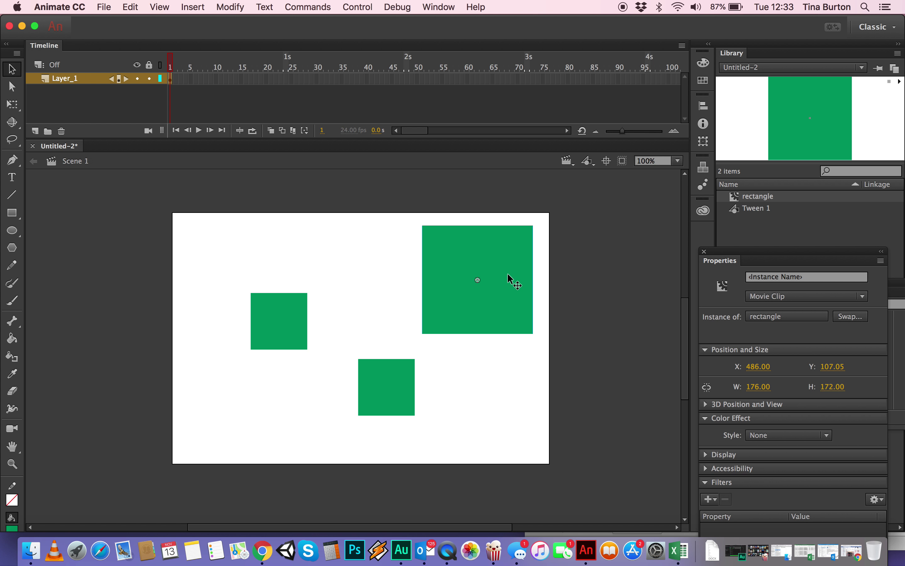
{"action": "left_click", "coordinate": [704, 252]}
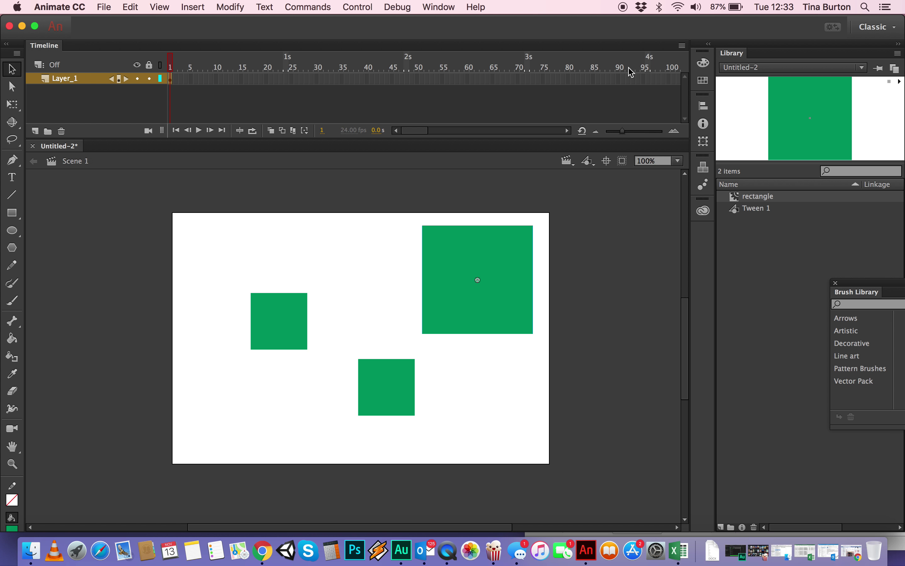
Reopen Properties and give the large square a 100% red Tint (255, 0, 0)
{"action": "left_click", "coordinate": [443, 8]}
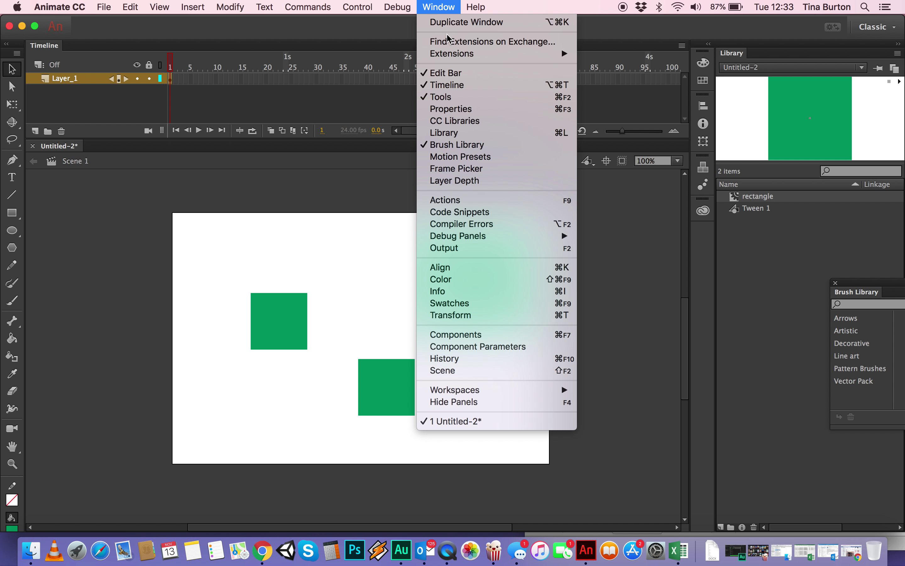
{"action": "left_click", "coordinate": [461, 108]}
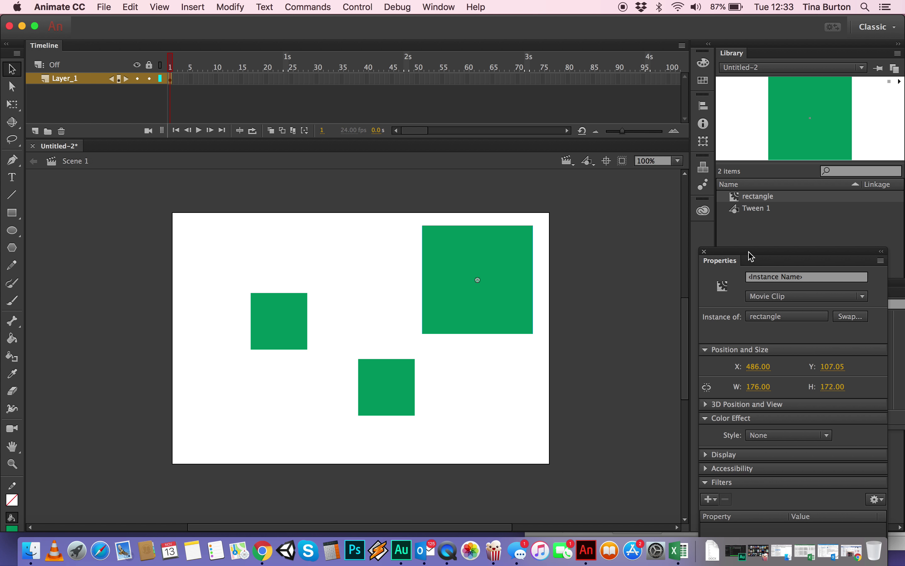
{"action": "left_click_drag", "start_coordinate": [753, 255], "coordinate": [749, 132]}
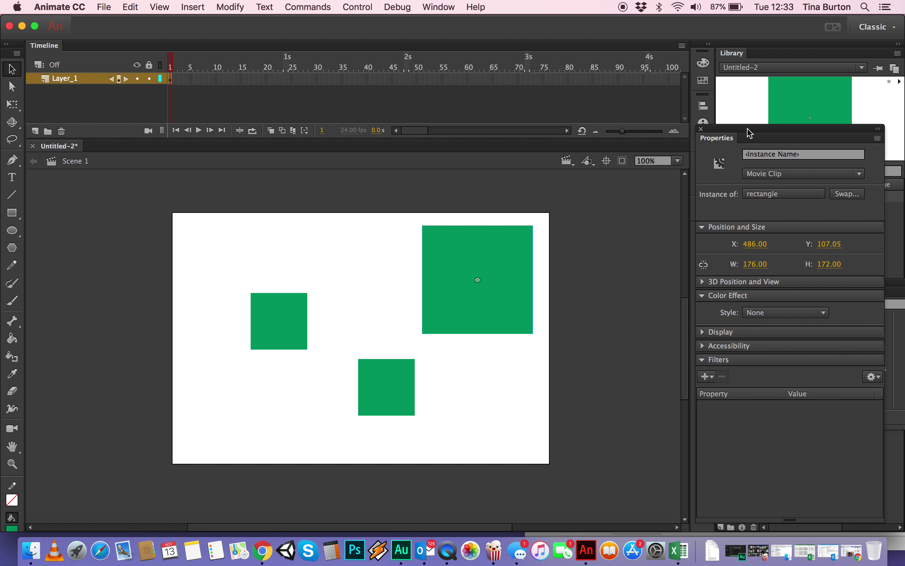
{"action": "left_click", "coordinate": [765, 313]}
{"action": "left_click", "coordinate": [767, 349]}
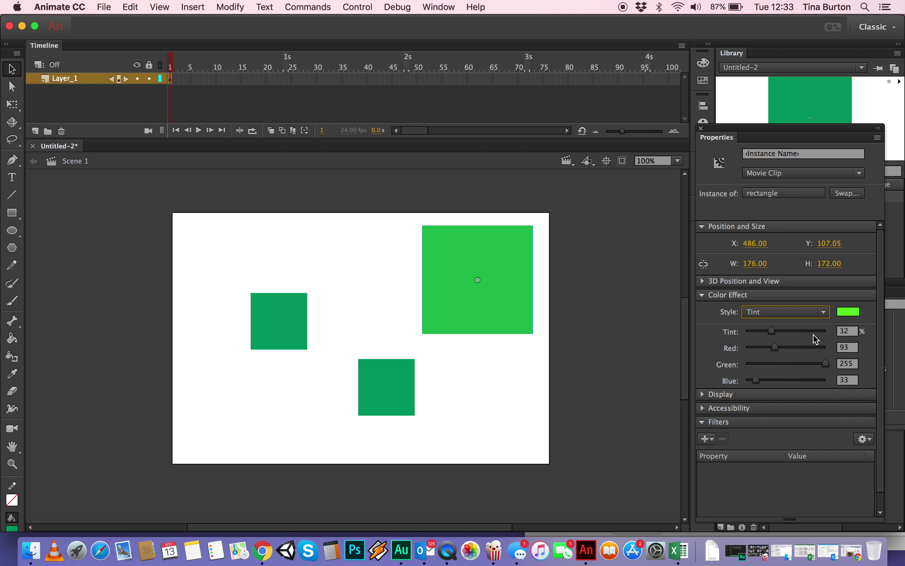
{"action": "left_click", "coordinate": [842, 313]}
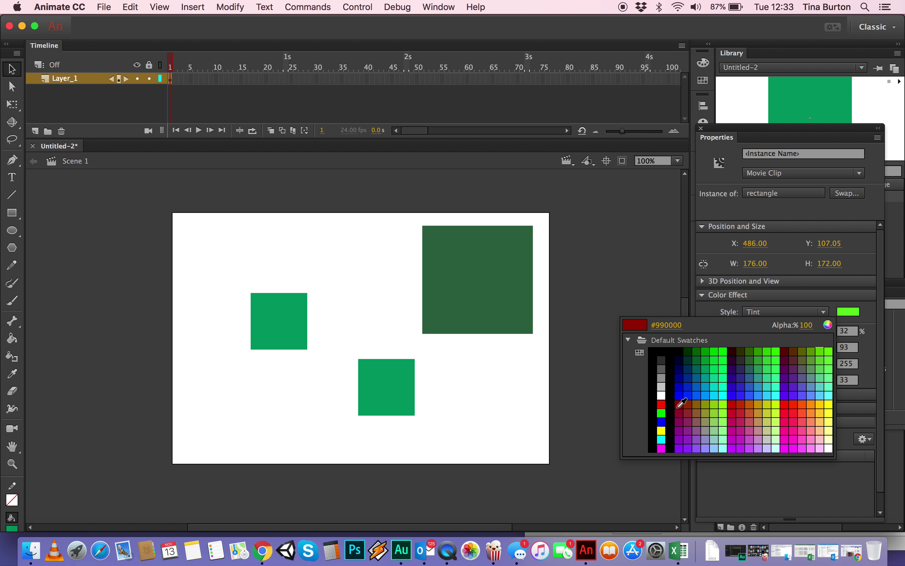
{"action": "left_click", "coordinate": [661, 404]}
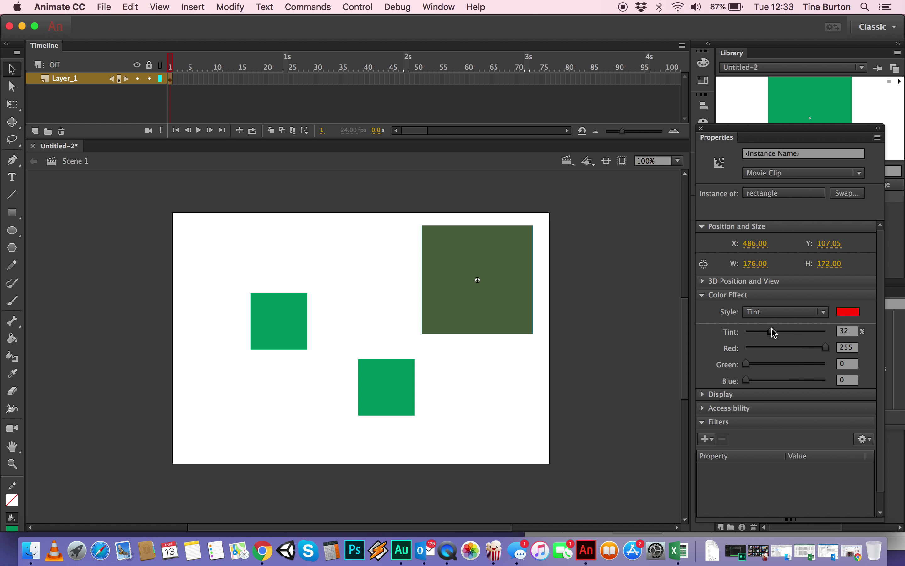
{"action": "left_click_drag", "start_coordinate": [773, 331], "coordinate": [858, 328]}
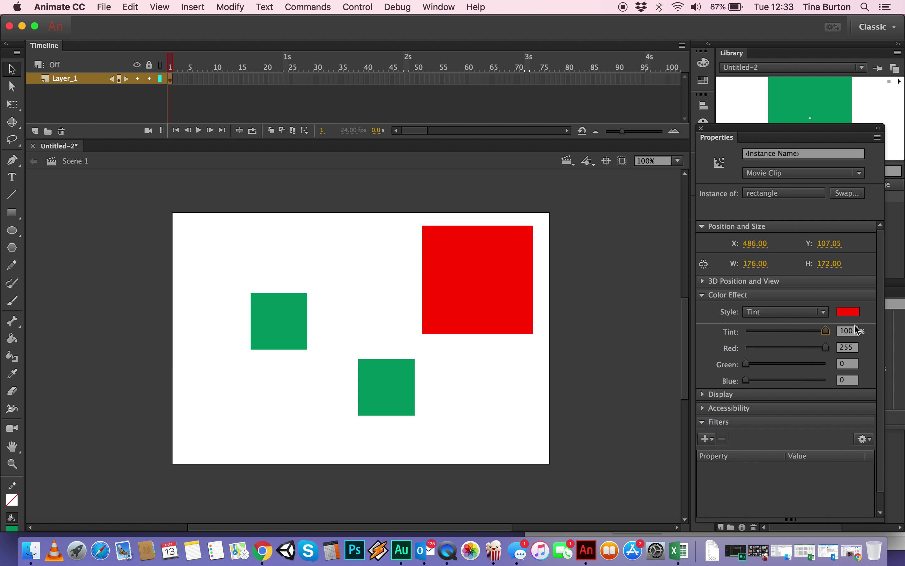
Deselect, test-play the movie, and close the test window
{"action": "left_click", "coordinate": [641, 269]}
{"action": "key", "text": "super+Return"}
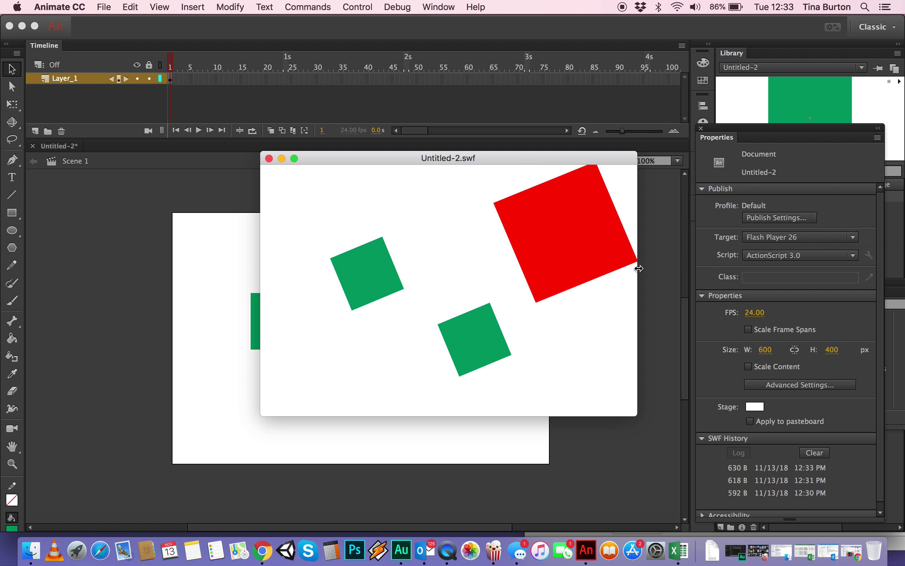
{"action": "left_click", "coordinate": [269, 158]}
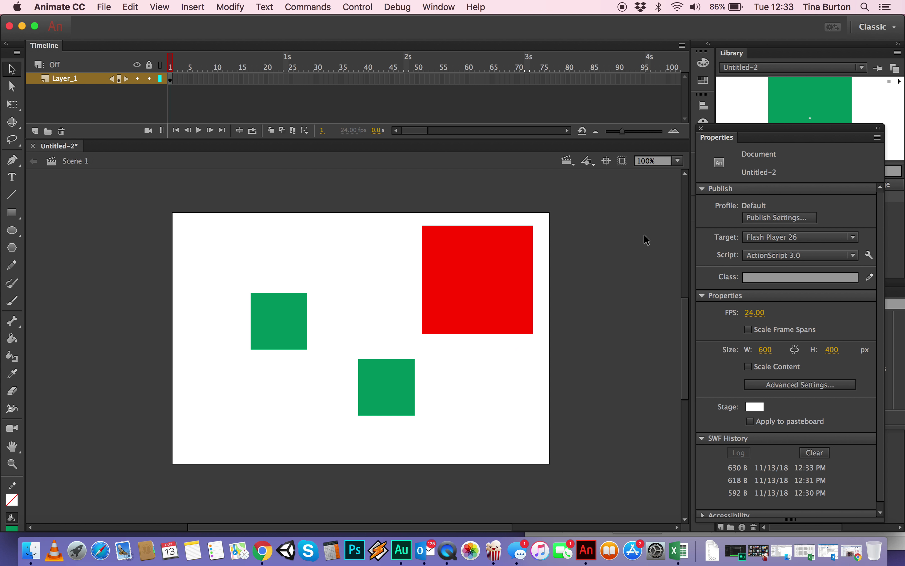
{"action": "left_click_drag", "start_coordinate": [736, 132], "coordinate": [747, 118]}
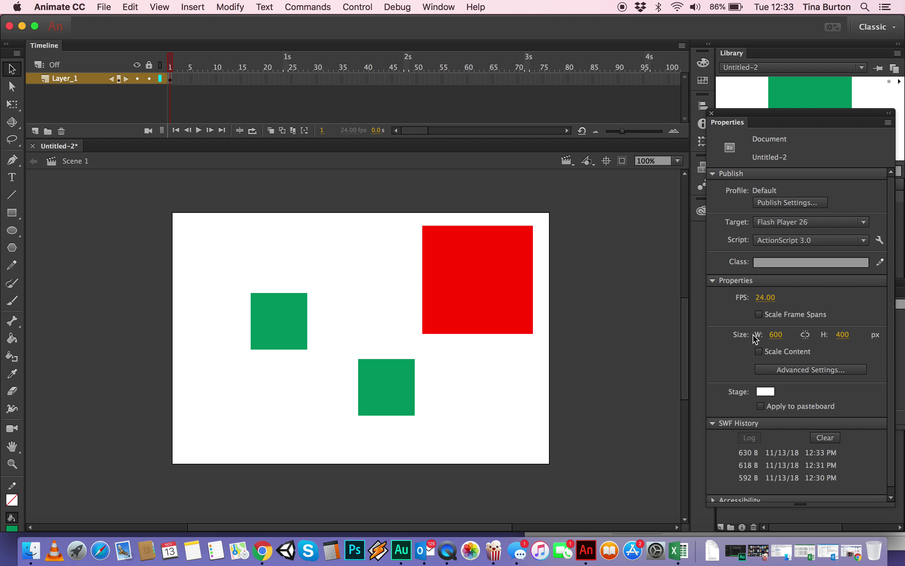
Set the lower green square's Color Effect to Alpha at 26%
{"action": "left_click", "coordinate": [482, 312]}
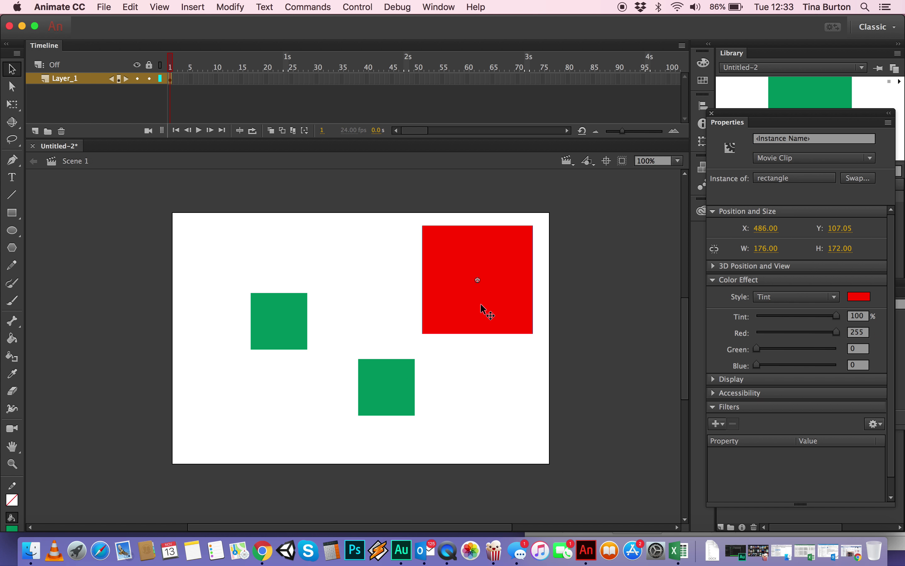
{"action": "left_click", "coordinate": [396, 391]}
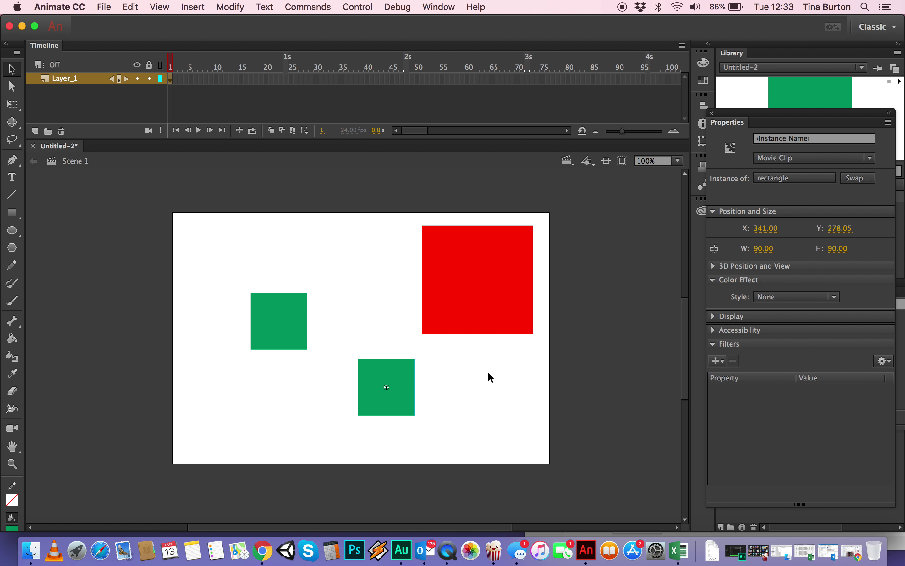
{"action": "left_click", "coordinate": [772, 297]}
{"action": "left_click", "coordinate": [779, 366]}
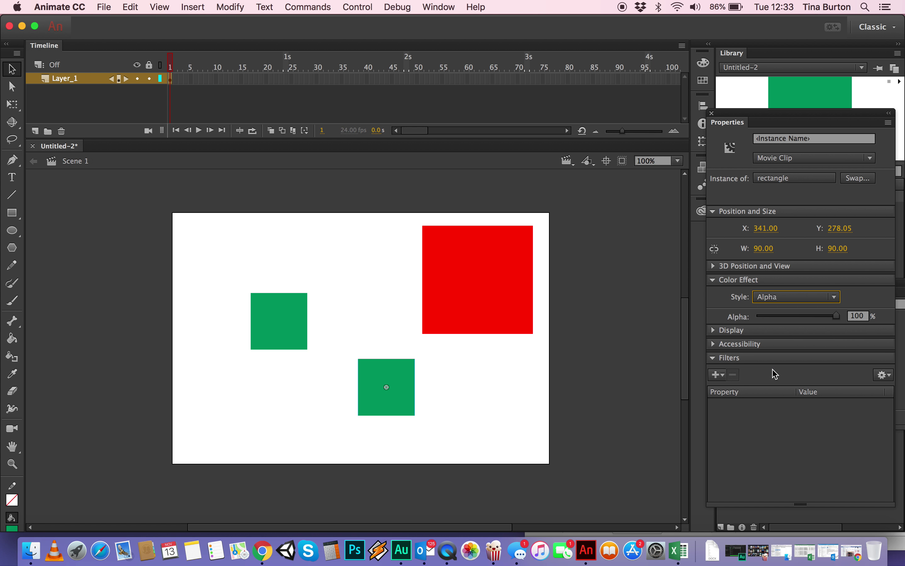
{"action": "left_click_drag", "start_coordinate": [839, 318], "coordinate": [783, 322]}
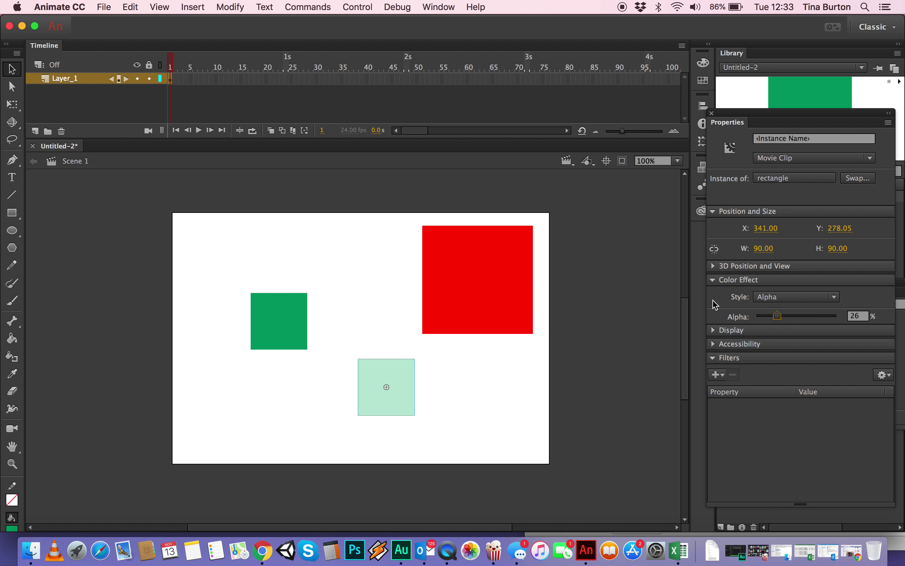
Add a Drop Shadow filter to the translucent square and deselect it
{"action": "left_click", "coordinate": [720, 374]}
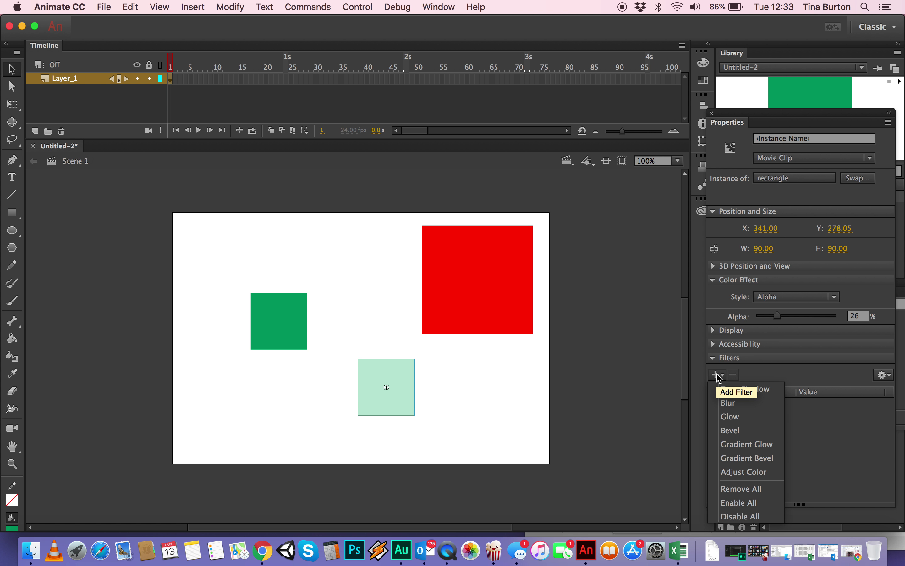
{"action": "left_click", "coordinate": [730, 388]}
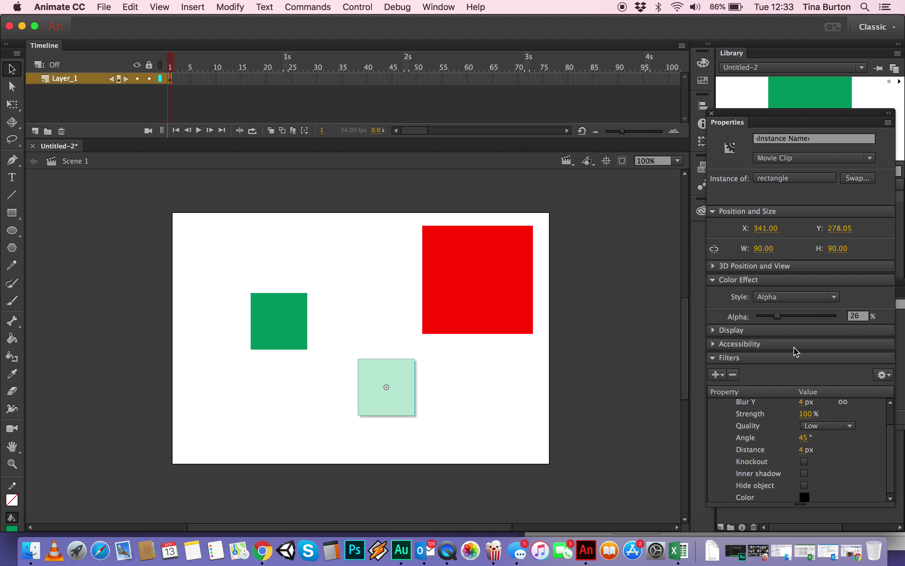
{"action": "left_click", "coordinate": [364, 197]}
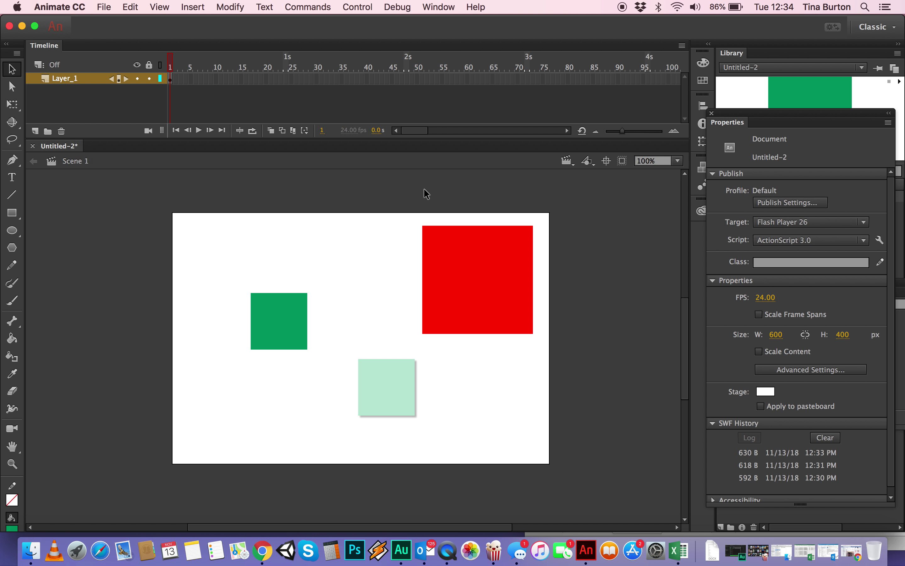
{"action": "left_click", "coordinate": [171, 80]}
{"action": "left_click", "coordinate": [460, 262]}
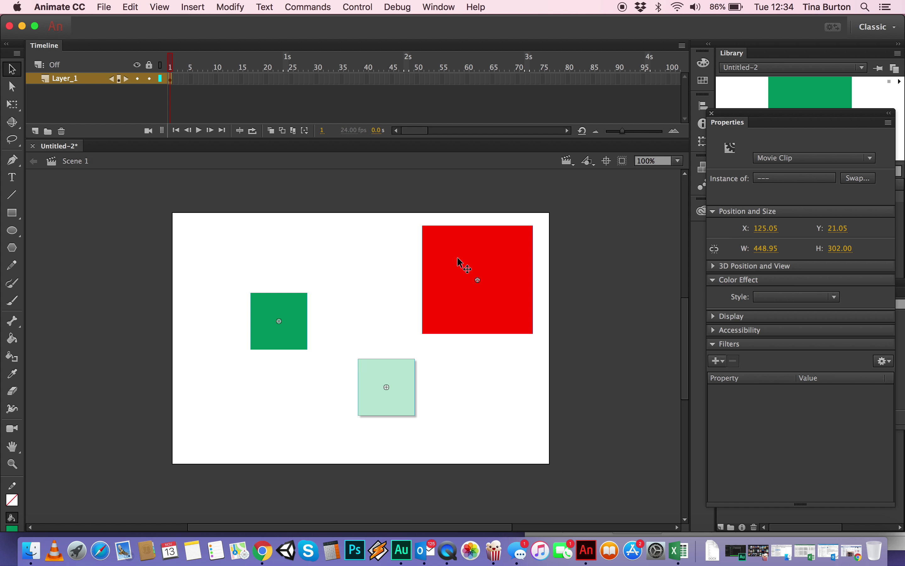
{"action": "key", "text": "super+Return"}
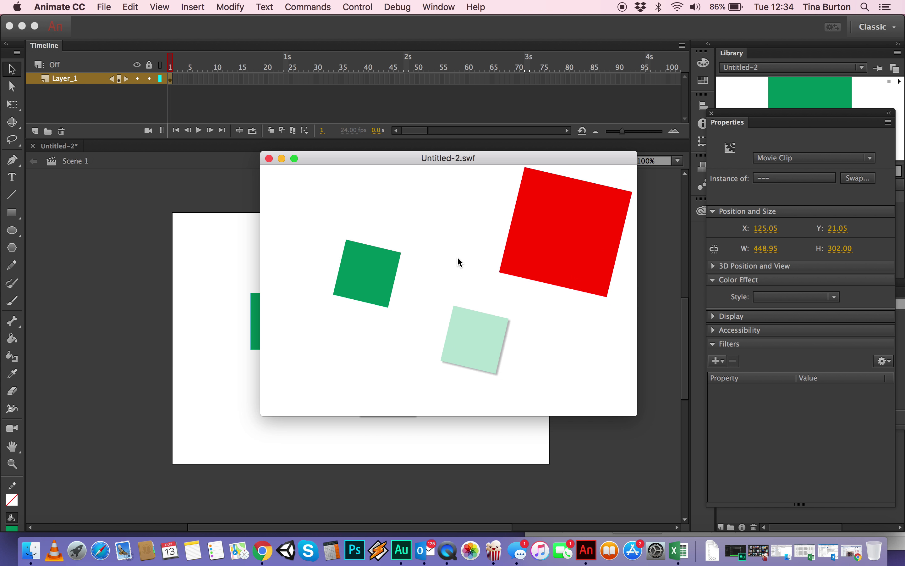
{"action": "left_click", "coordinate": [270, 159]}
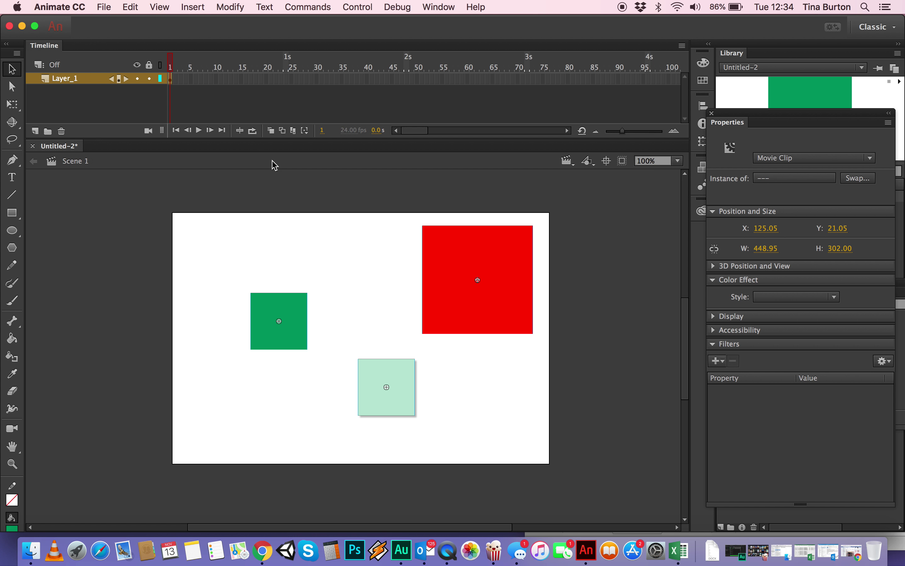